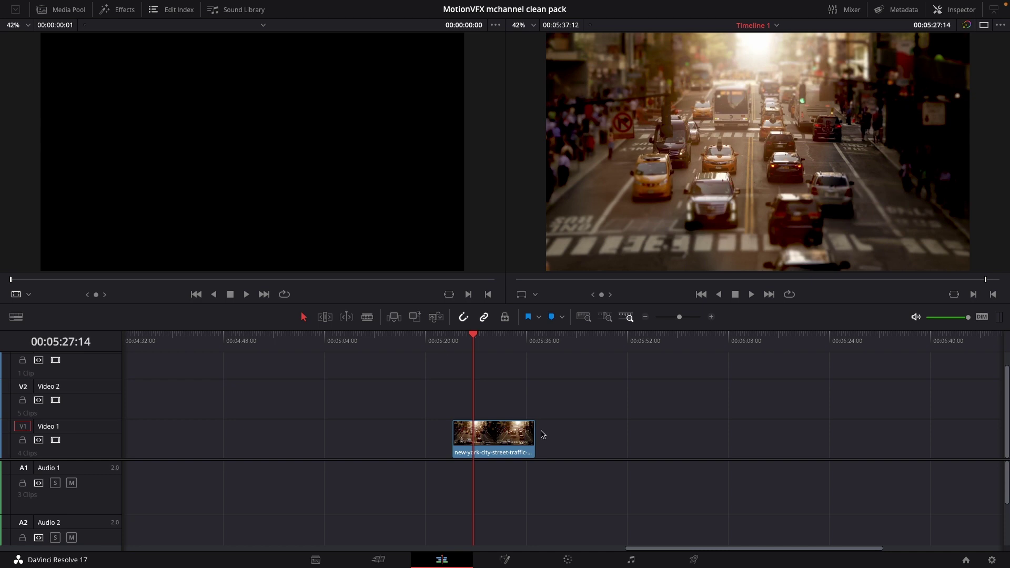
- Apply mChannel Clean Add-on 01 from the video effects library to the street clip
click(123, 11)
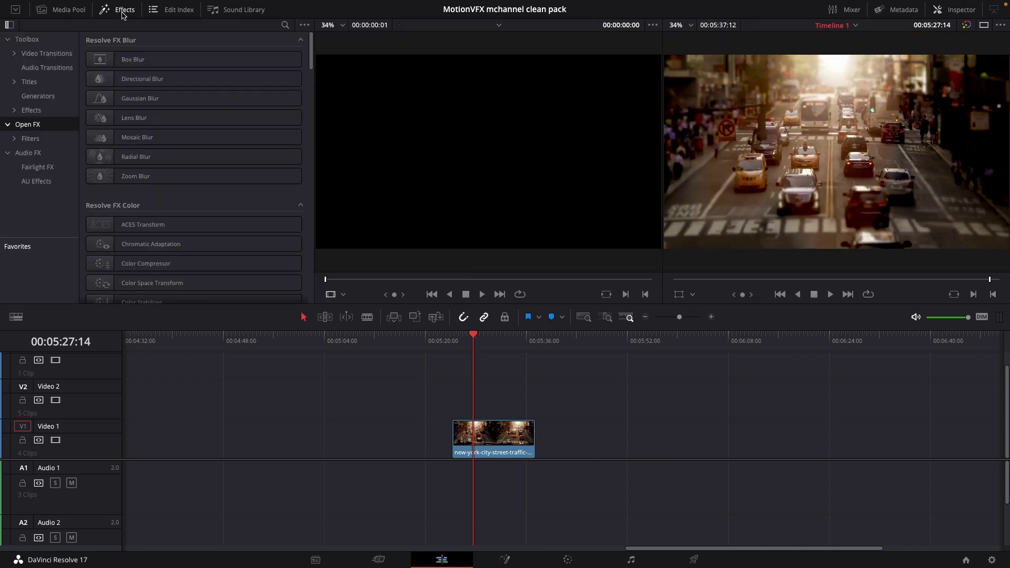
click(36, 110)
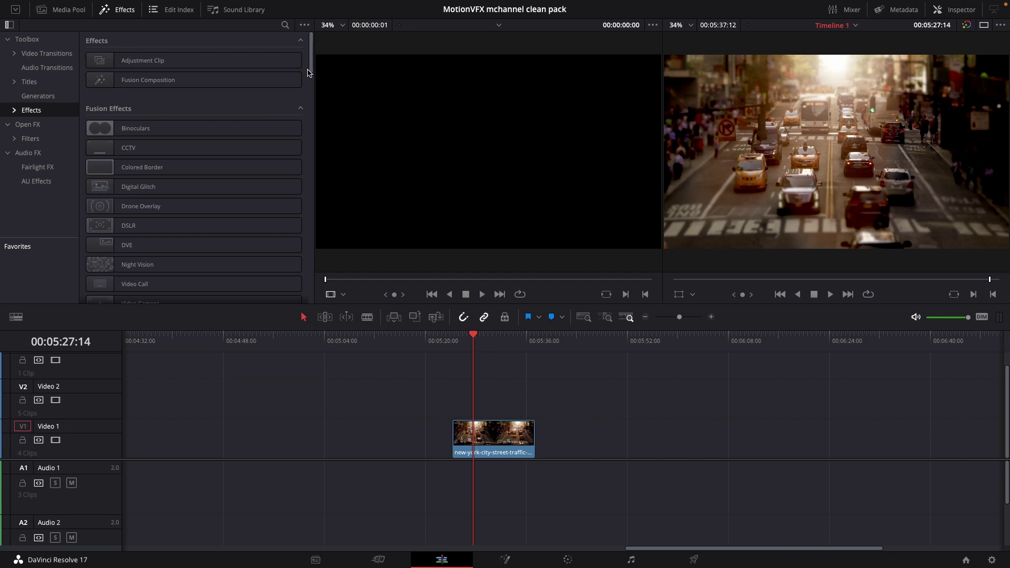
scroll(292, 91, down, 2)
scroll(299, 107, down, 5)
scroll(303, 123, down, 5)
scroll(302, 126, down, 3)
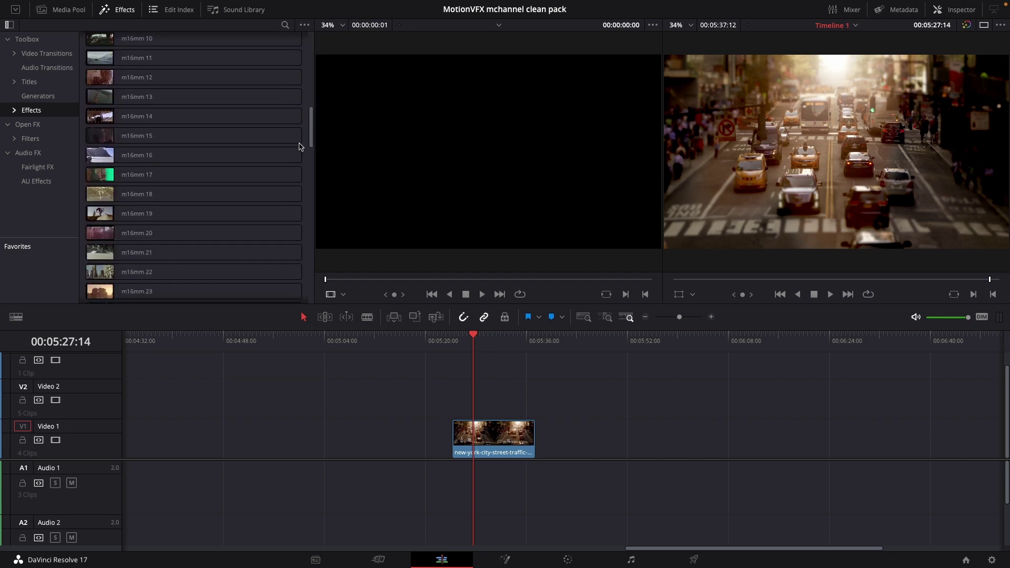
scroll(307, 154, down, 3)
scroll(297, 185, down, 3)
scroll(293, 195, down, 1)
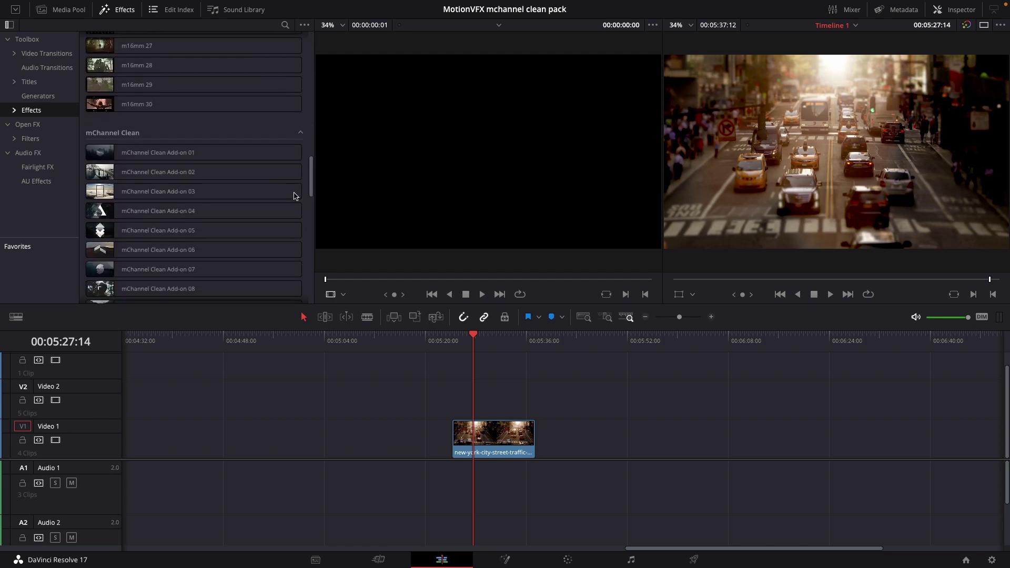
scroll(294, 197, down, 2)
scroll(294, 201, down, 1)
scroll(294, 205, down, 2)
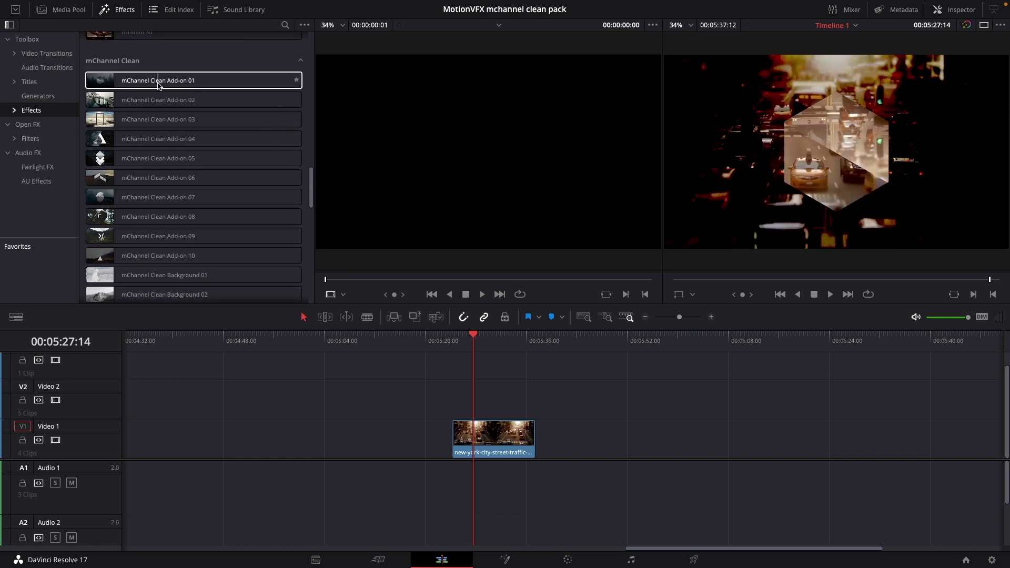
drag(157, 85, 500, 453)
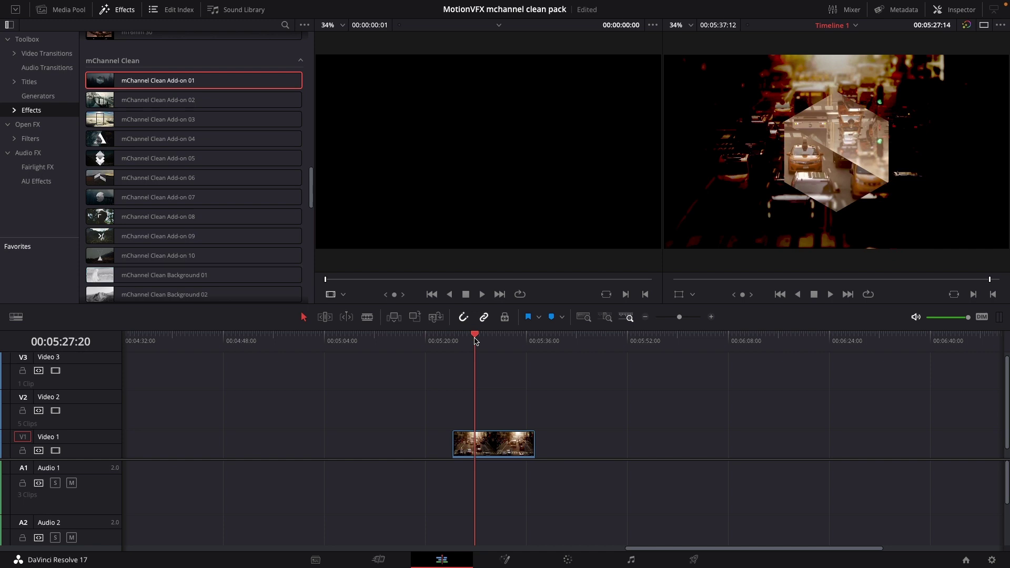
- Play back the street clip to preview the hexagon-framed Add-on 01 effect
drag(473, 341, 463, 340)
key(space)
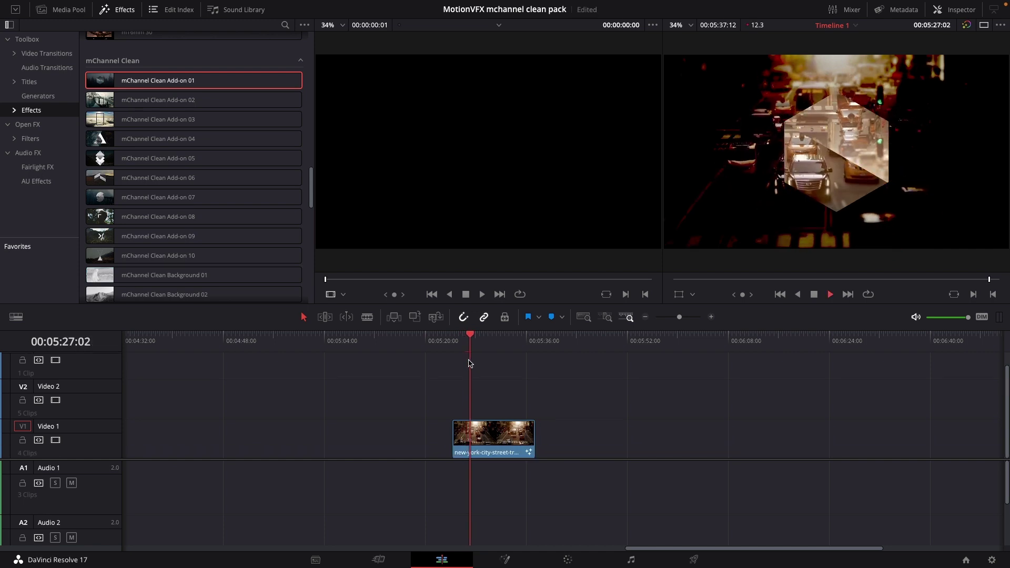
key(space)
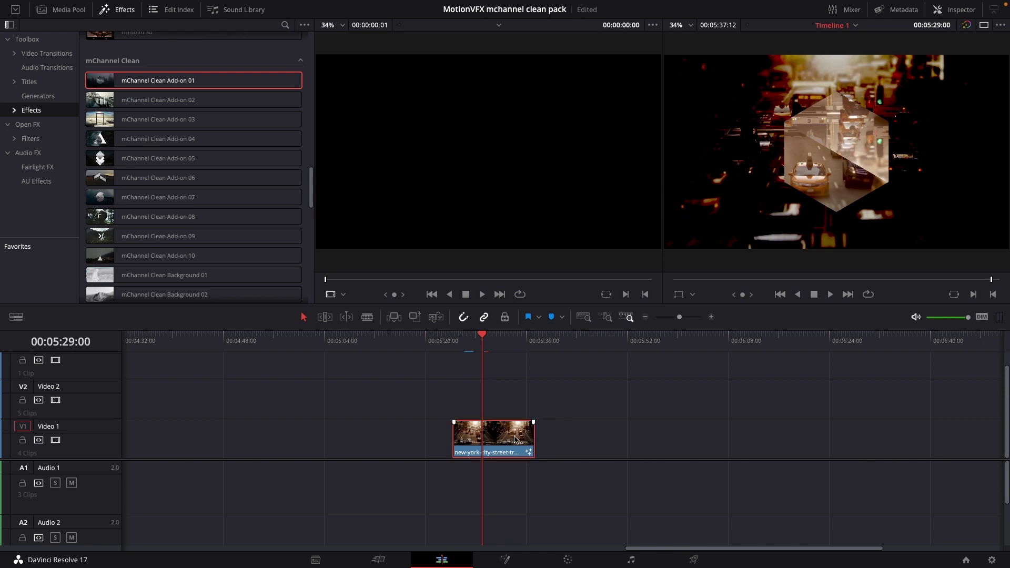
- Set Add-on 01 to 11 polygon sides, Background Fade 0.383 and BG Zoom Amount -0.496
click(962, 10)
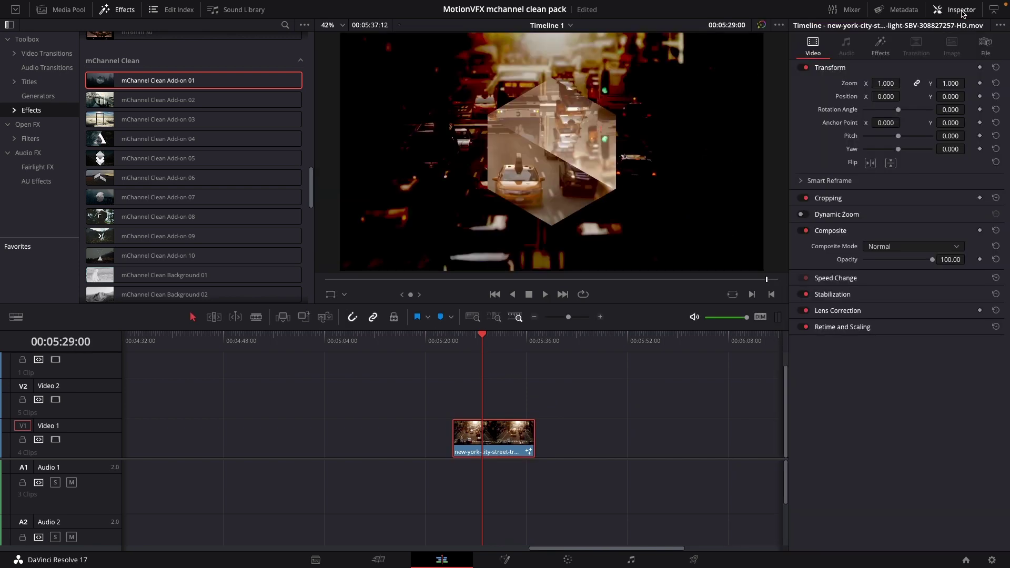
click(886, 44)
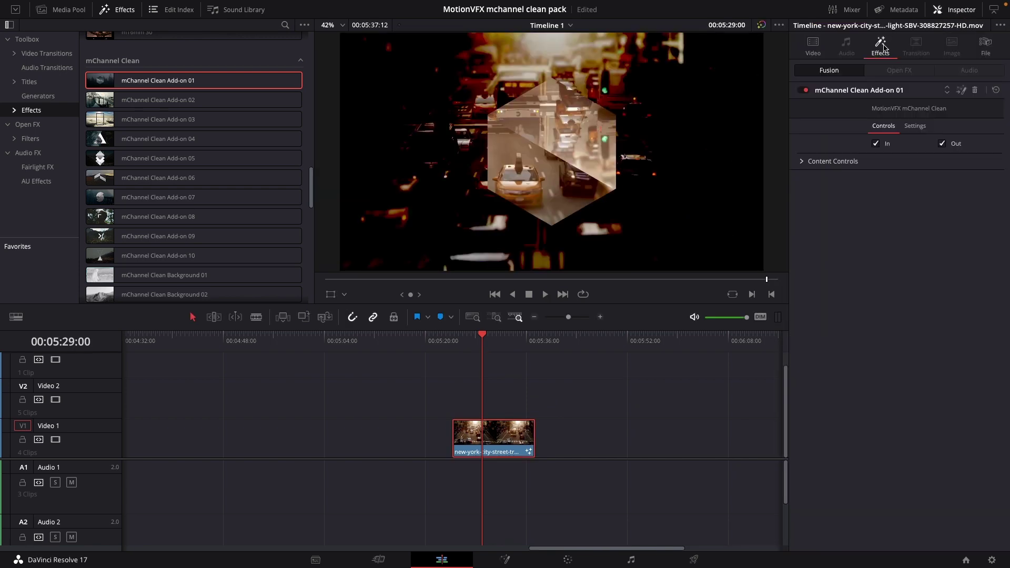
click(803, 161)
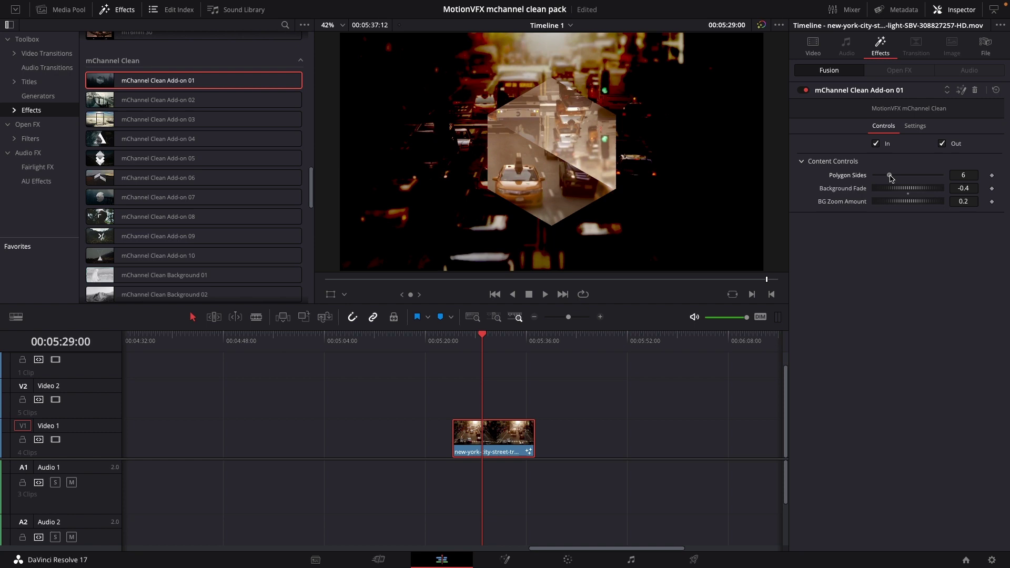
drag(891, 177, 909, 179)
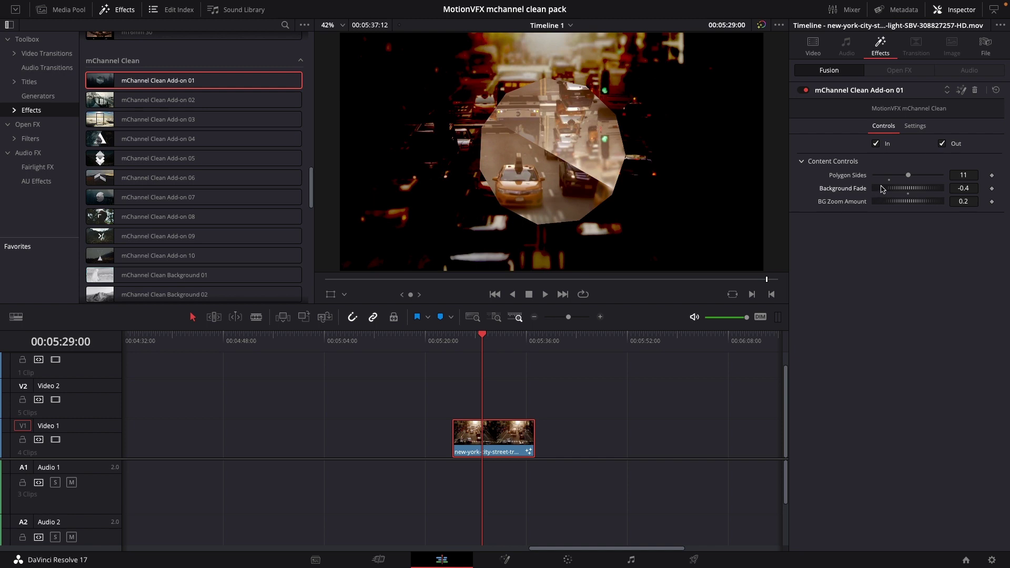
mouse_move(880, 189)
mouse_down()
mouse_move(915, 189)
mouse_move(896, 190)
mouse_up()
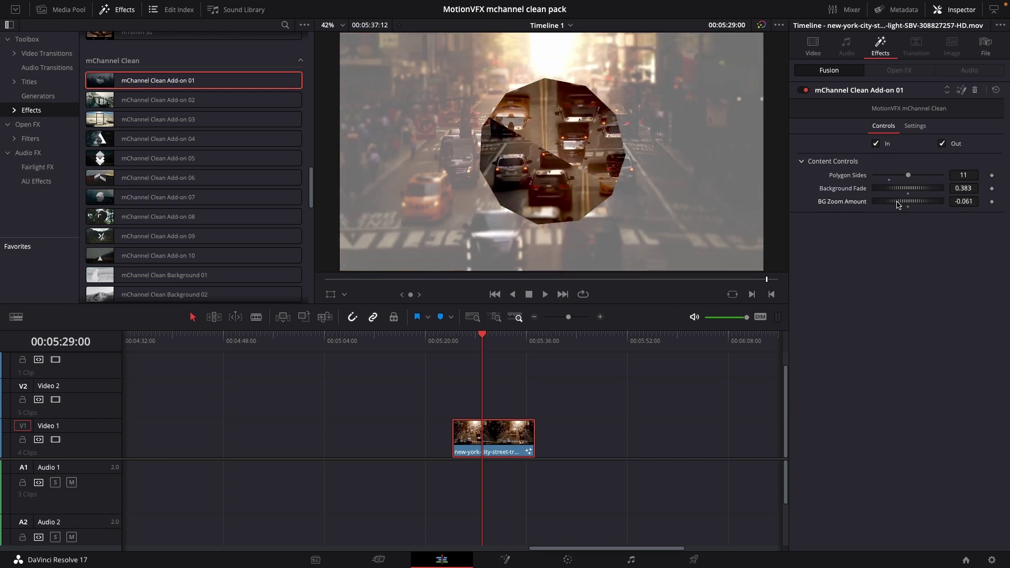
drag(902, 203, 890, 206)
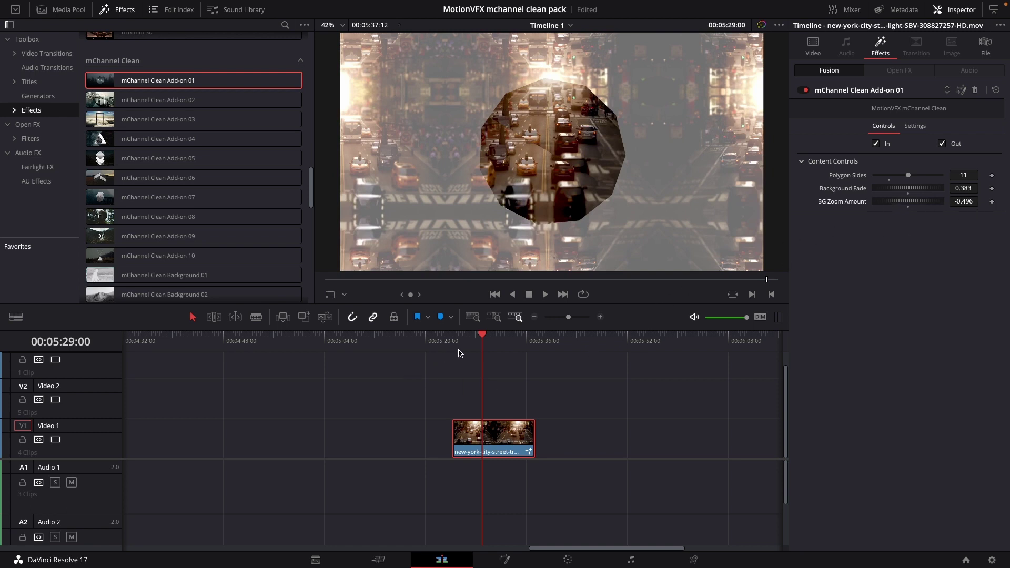
- Play the street clip from its start to preview the adjusted Add-on 01 effect
key(Up)
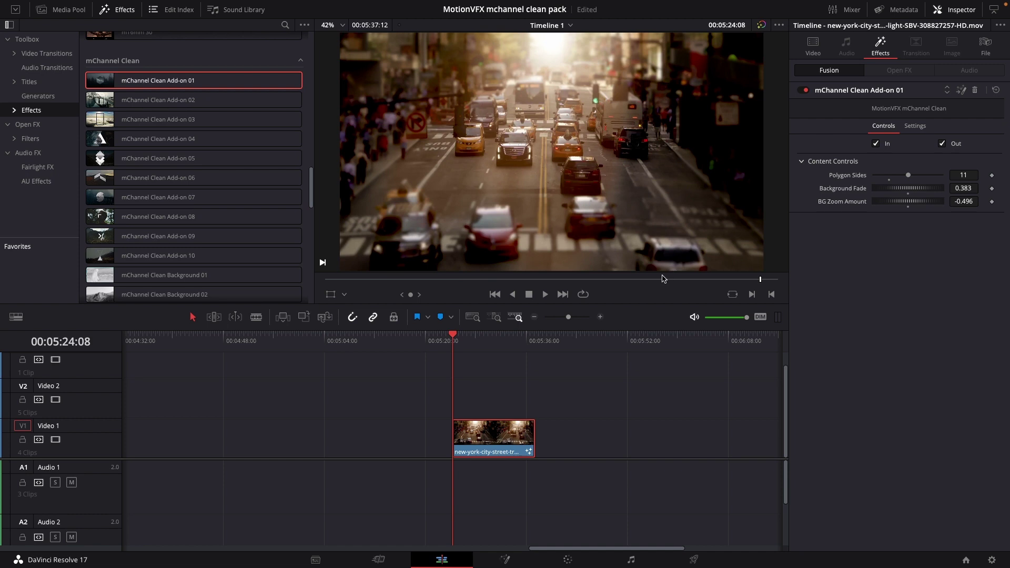
key(space)
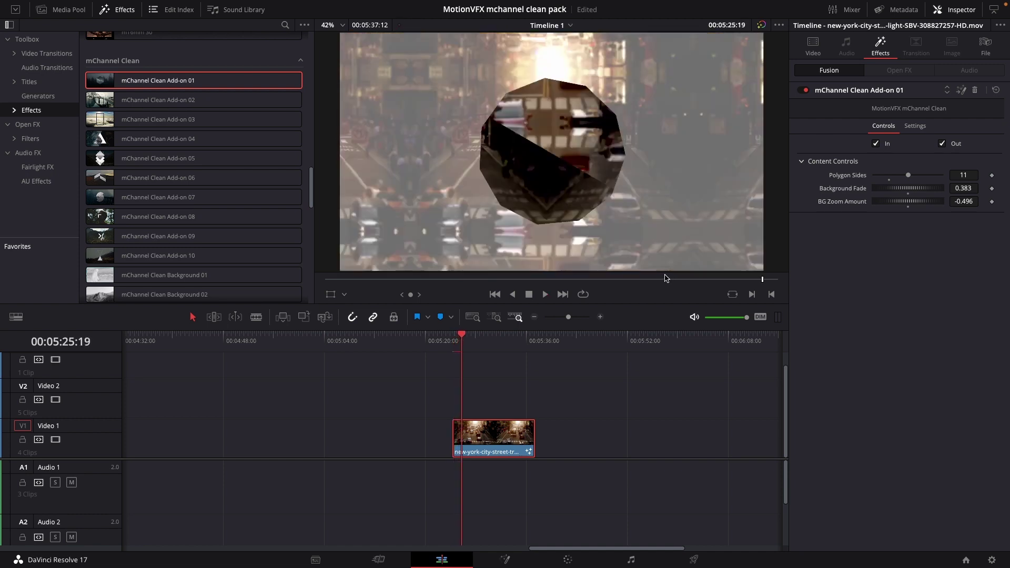
click(451, 345)
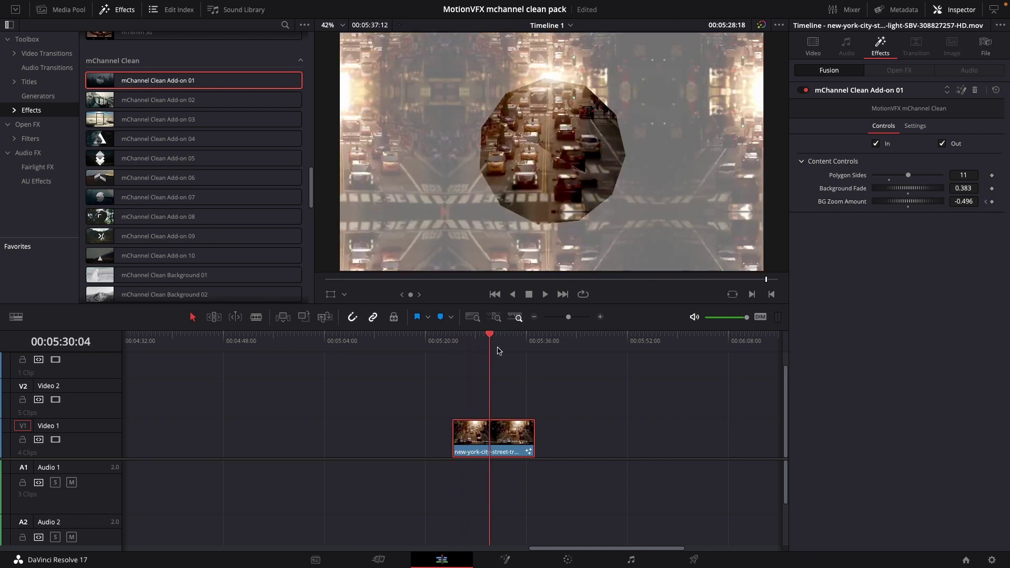
- Keyframe BG Zoom Amount near the clip end and replay to review the zoom animation
drag(463, 350, 536, 347)
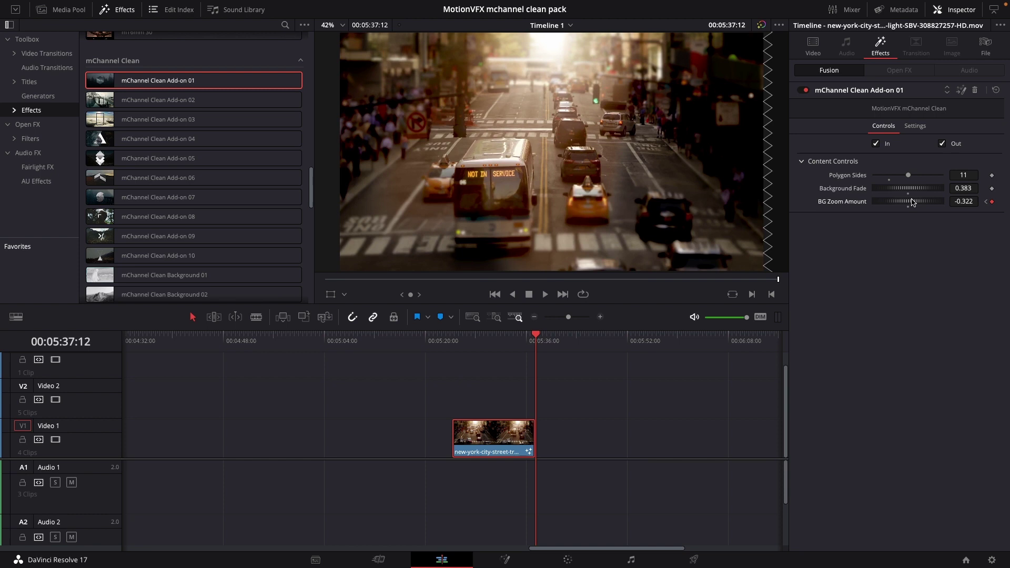
click(454, 345)
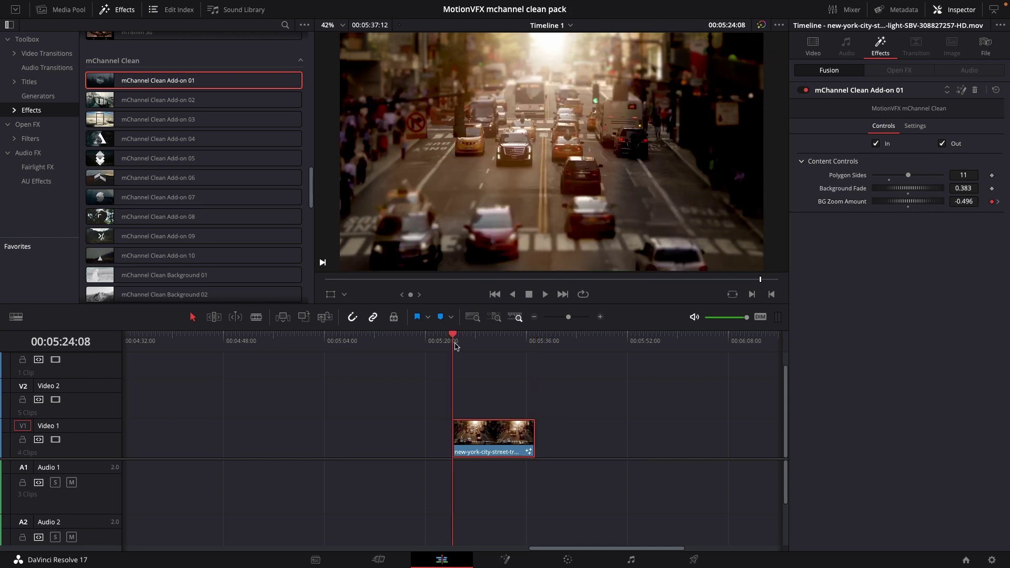
key(space)
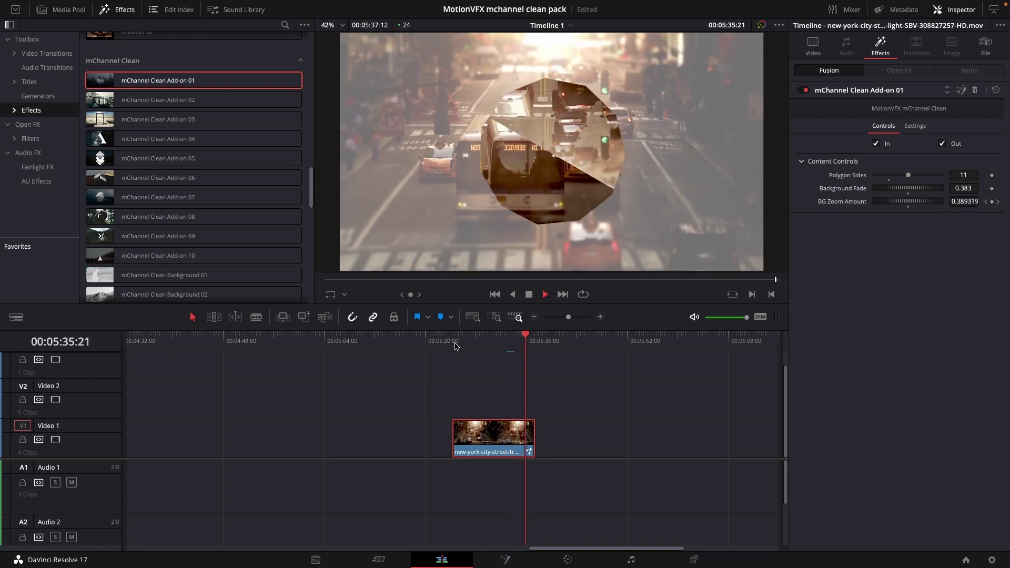
click(454, 345)
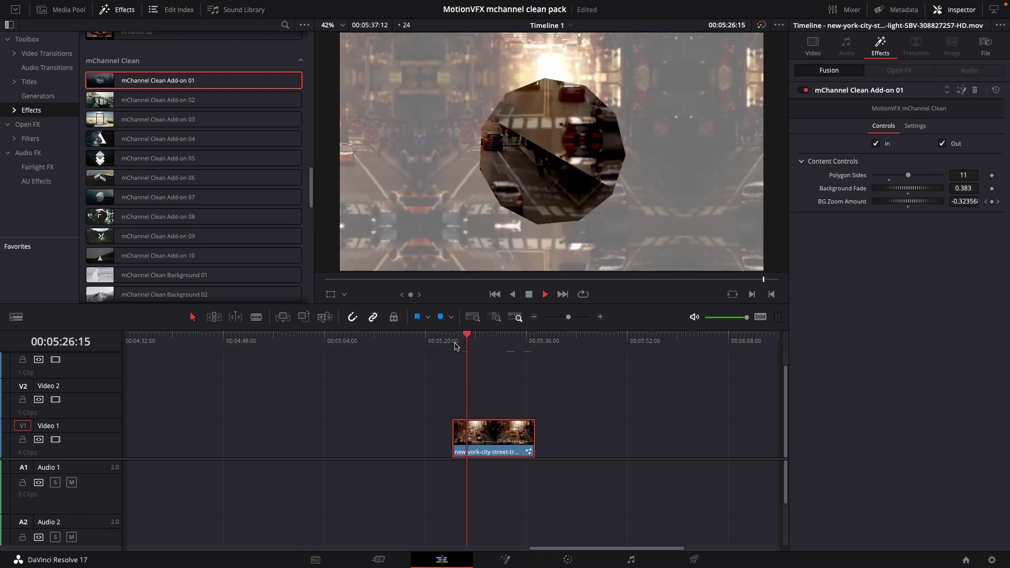
key(space)
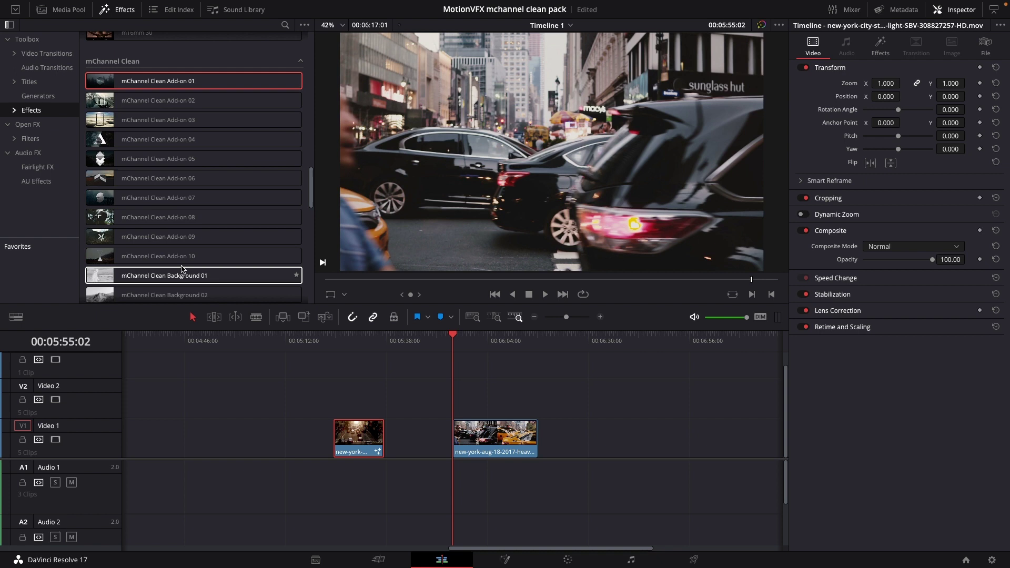
- Apply mChannel Clean Background 01 to the taxi clip, preview it, and show its settings
click(182, 269)
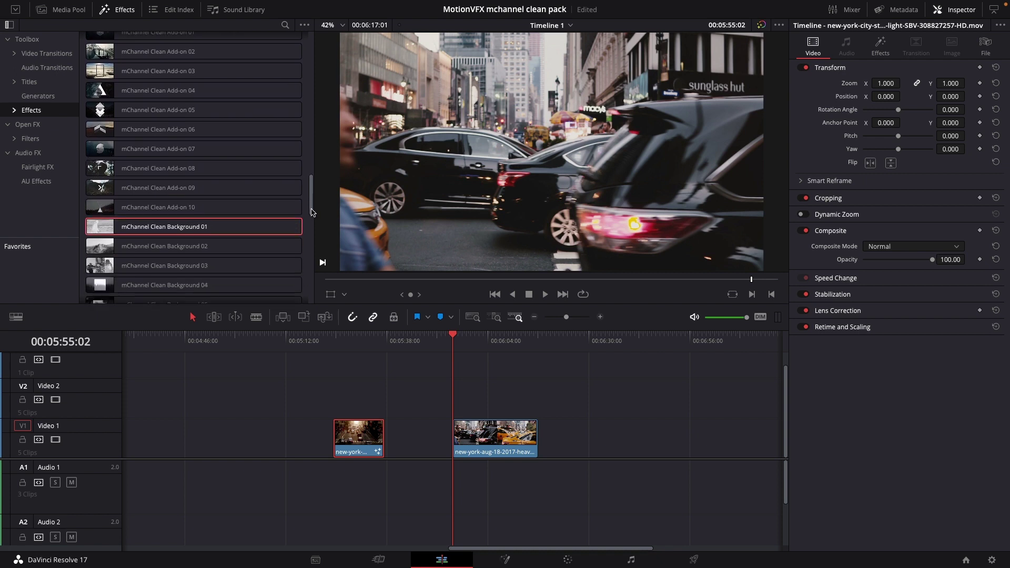
drag(308, 203, 314, 218)
drag(175, 191, 578, 439)
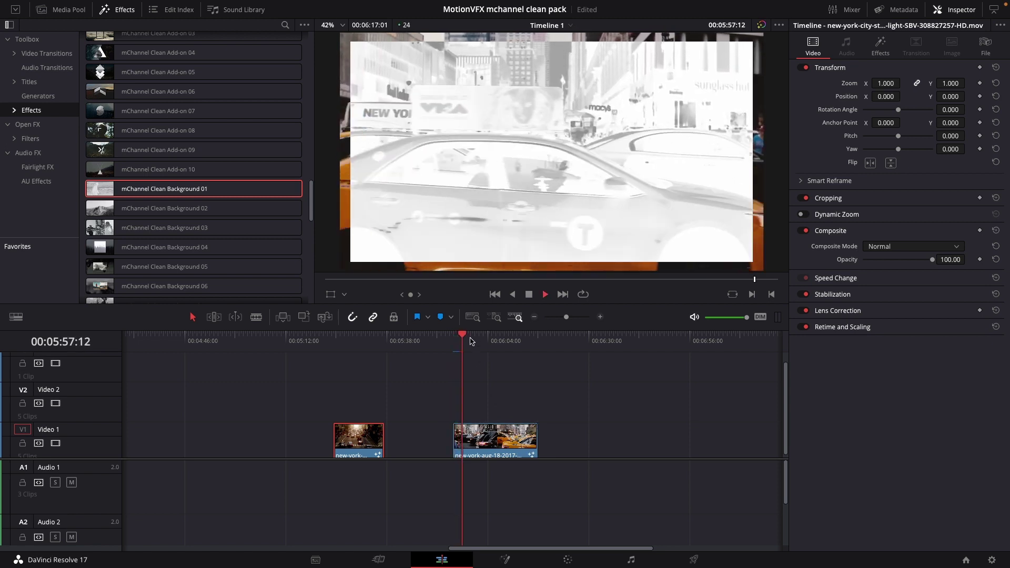
key(space)
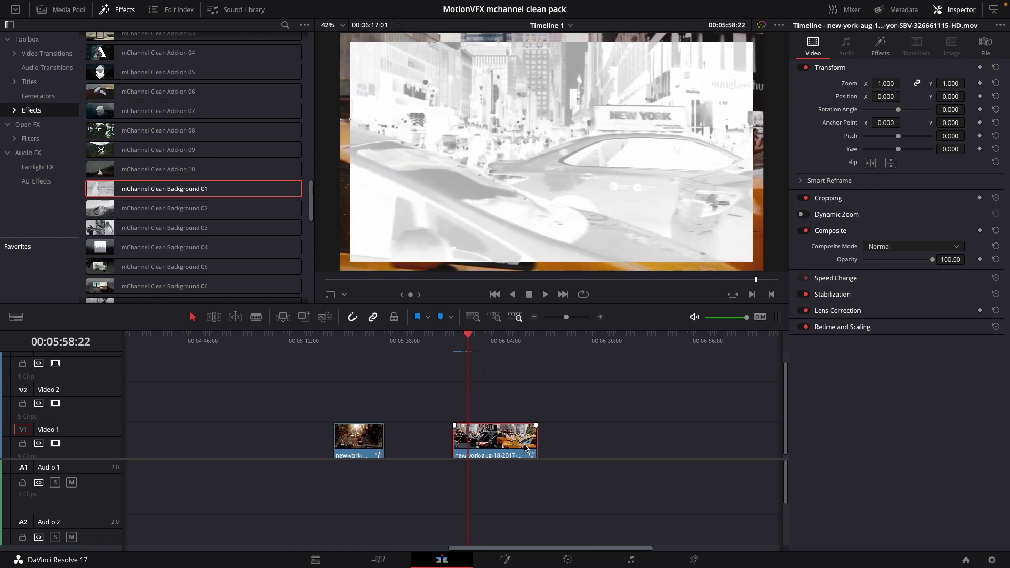
click(879, 54)
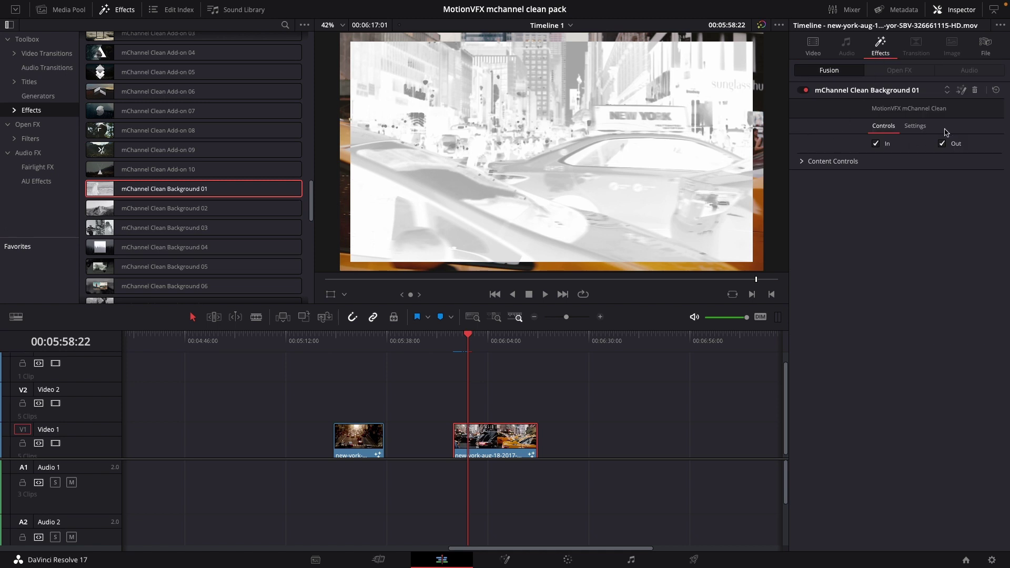
- Shift the Background 01 frame, turn off Invert, and raise Contrast to 0.19
click(802, 162)
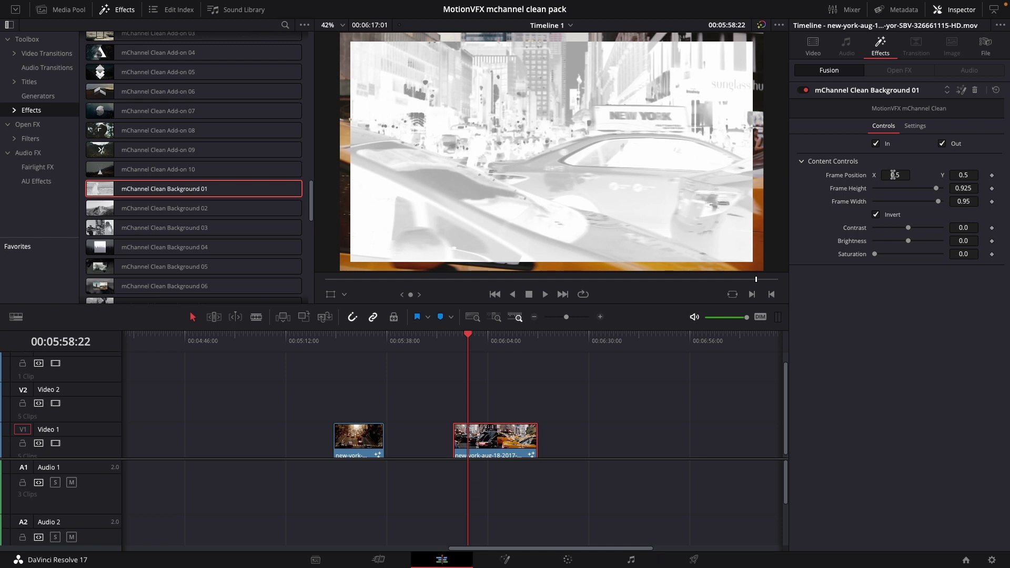
mouse_move(895, 176)
mouse_down()
mouse_move(930, 191)
mouse_move(927, 206)
mouse_move(897, 209)
mouse_up()
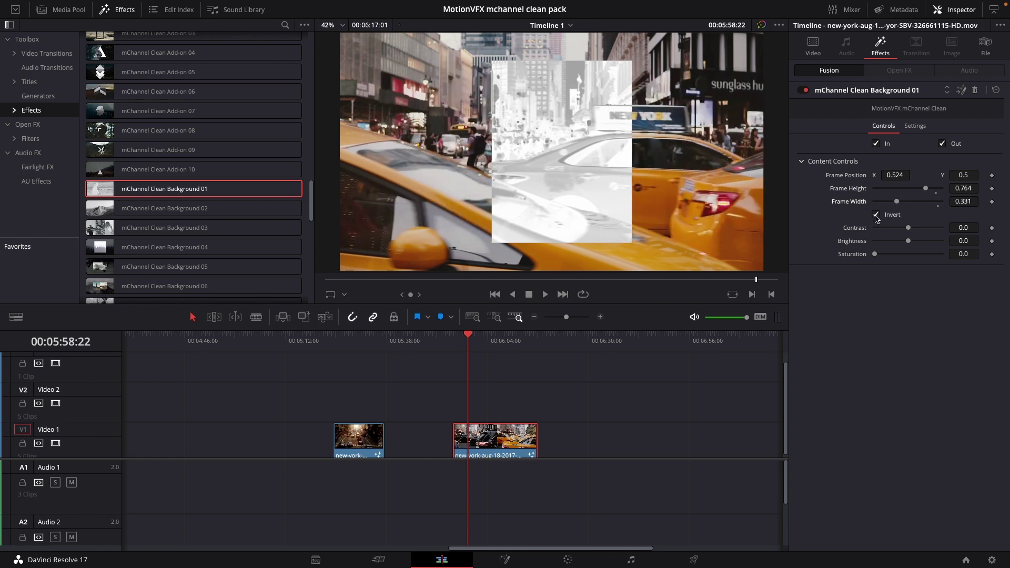
click(875, 216)
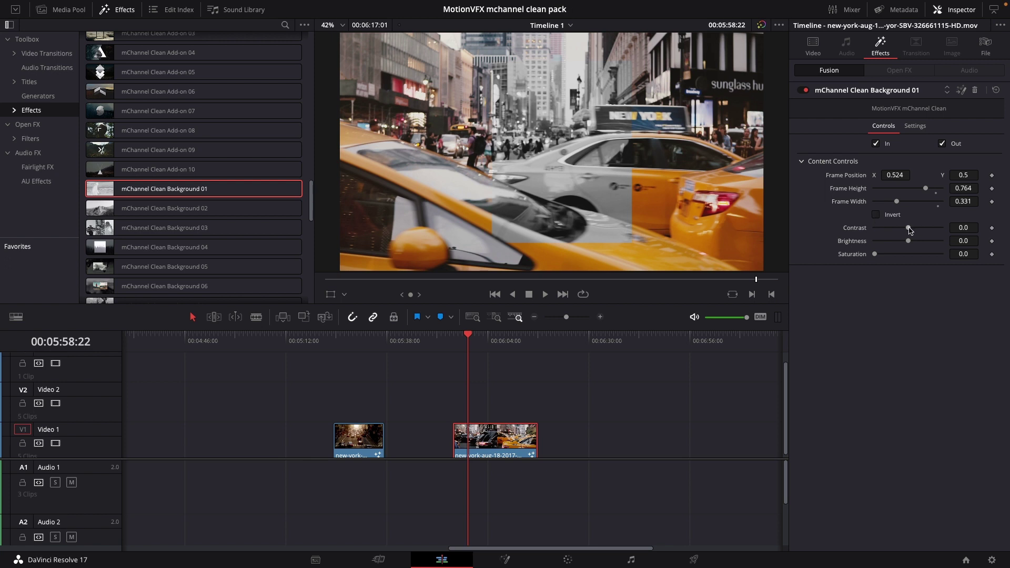
mouse_move(908, 229)
mouse_down()
mouse_move(899, 244)
mouse_move(914, 245)
mouse_up()
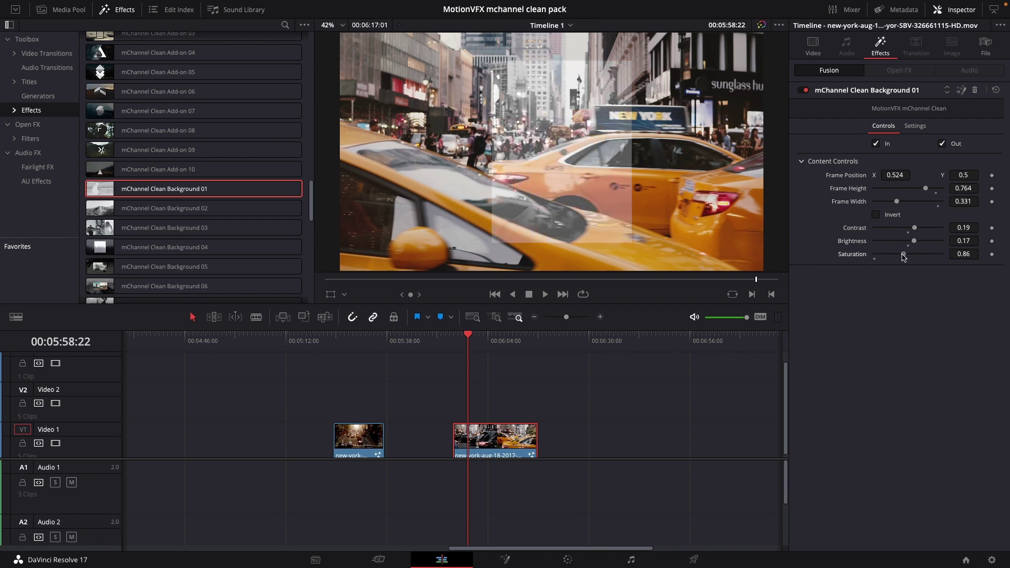
- Replay the taxi clip from an earlier point to review the styled background
click(463, 345)
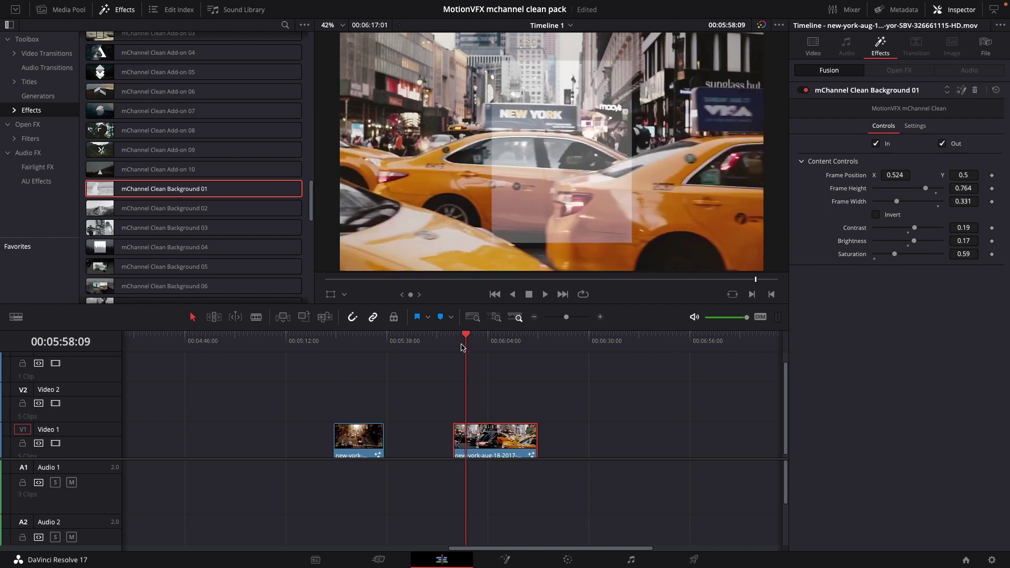
click(456, 345)
key(space)
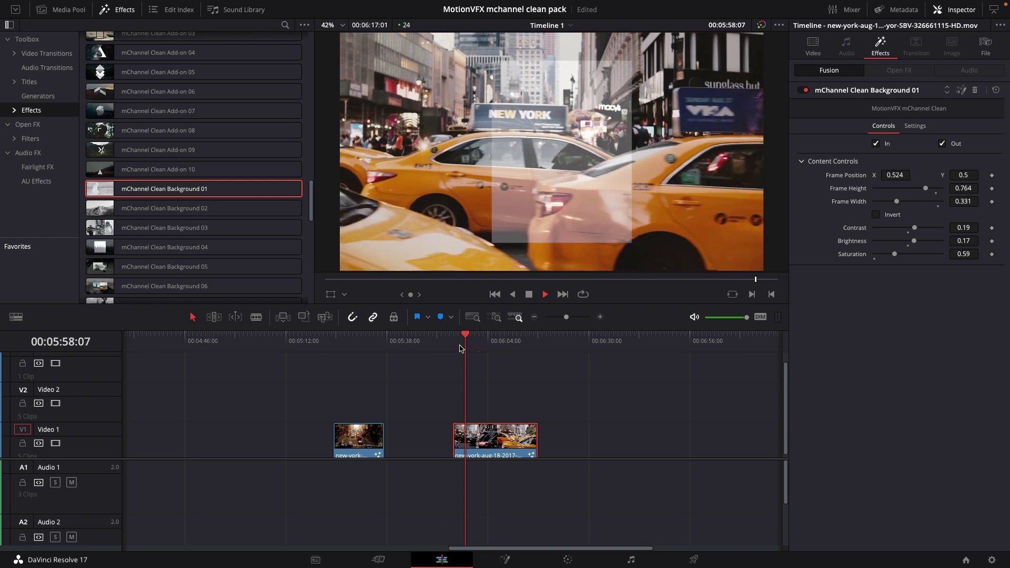
key(space)
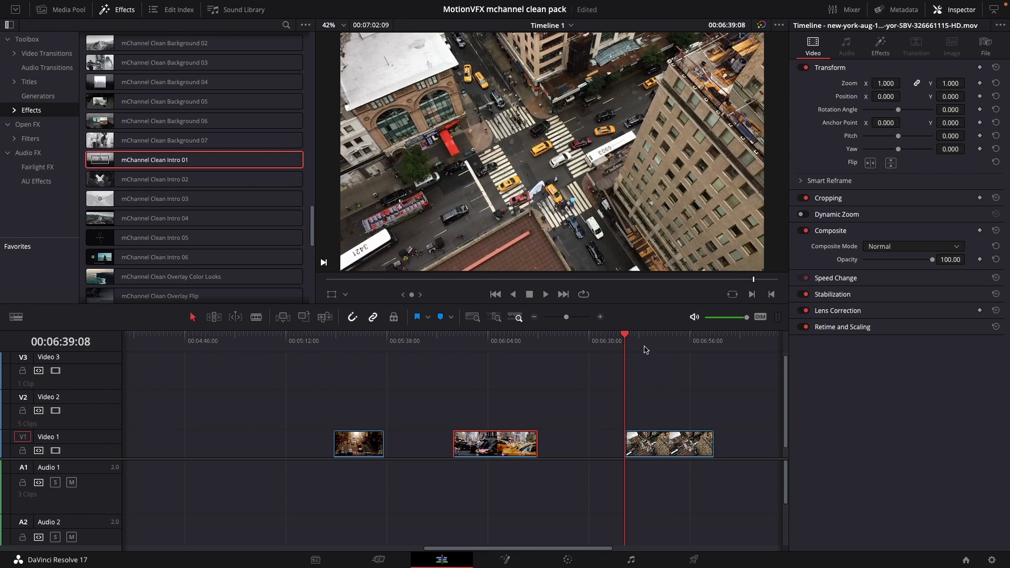
- Select the aerial clip and expand Intro 01's Logo, Title, Subtitle and Frame Controls
key(space)
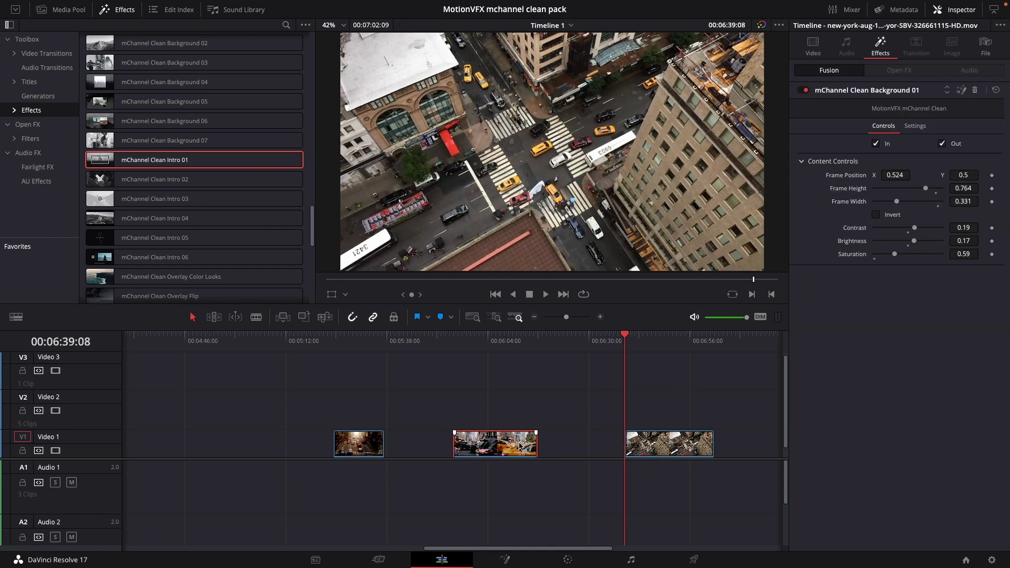
click(655, 440)
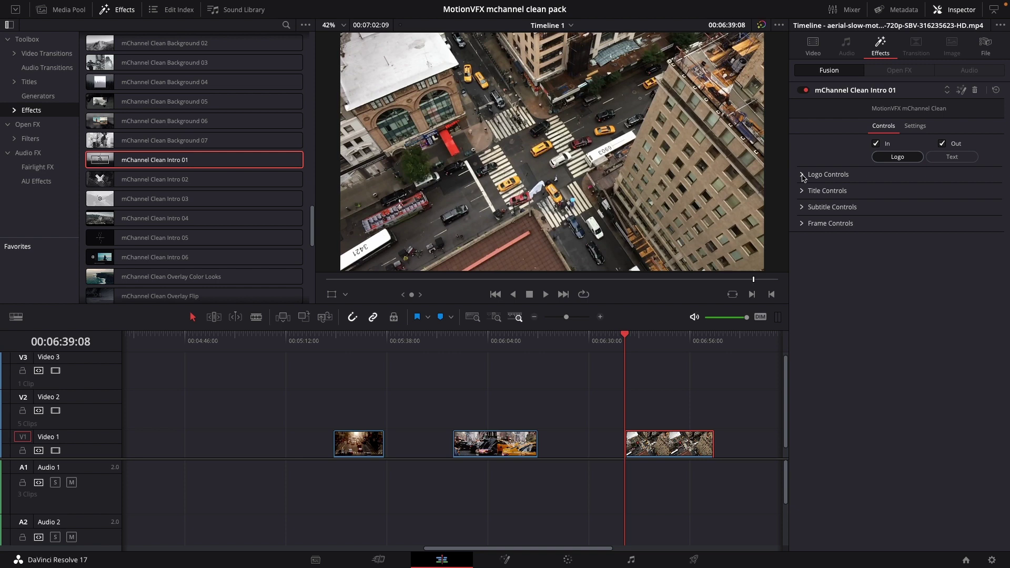
click(803, 175)
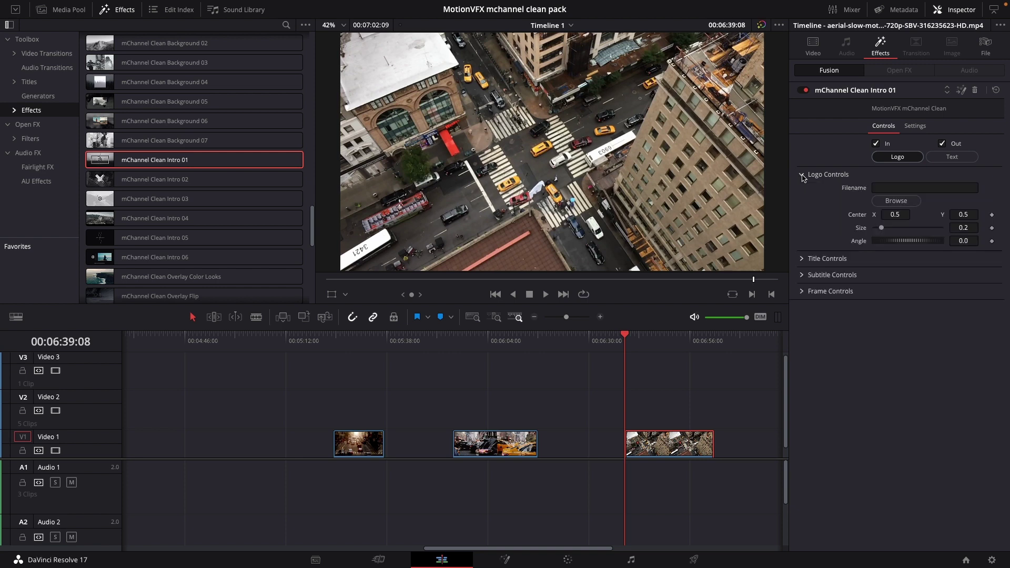
click(801, 259)
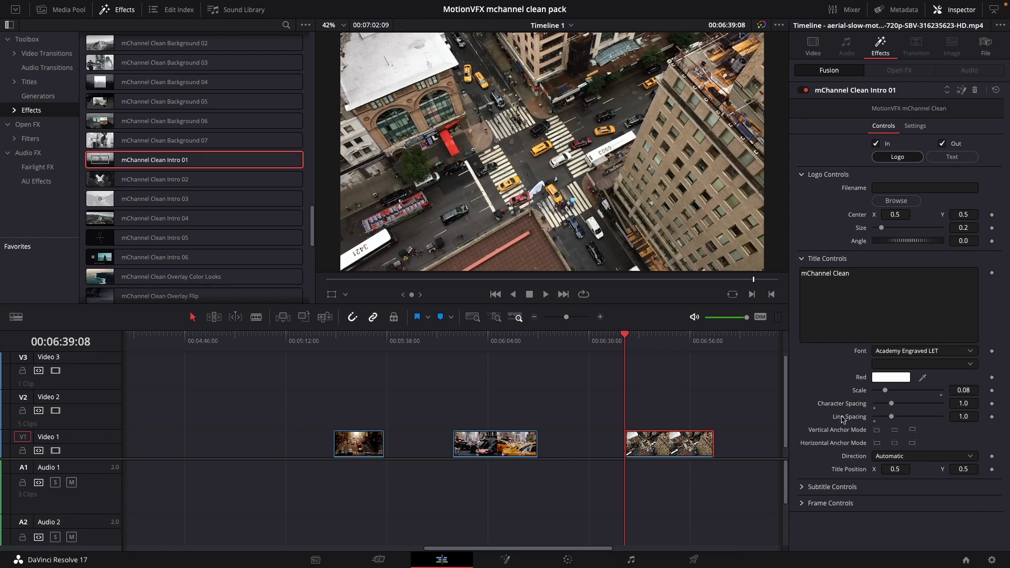
click(802, 488)
scroll(829, 451, down, 3)
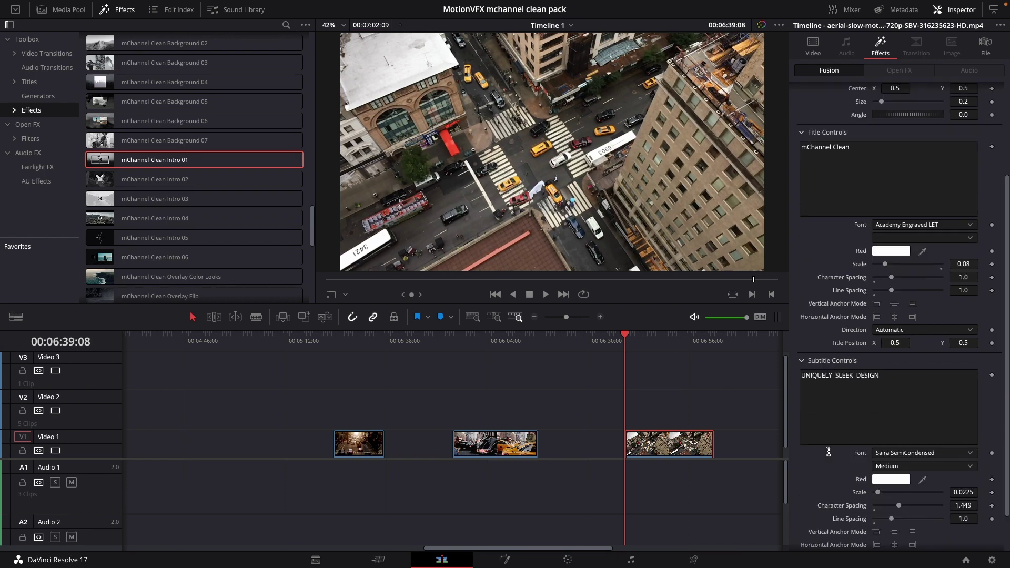
scroll(840, 388, down, 2)
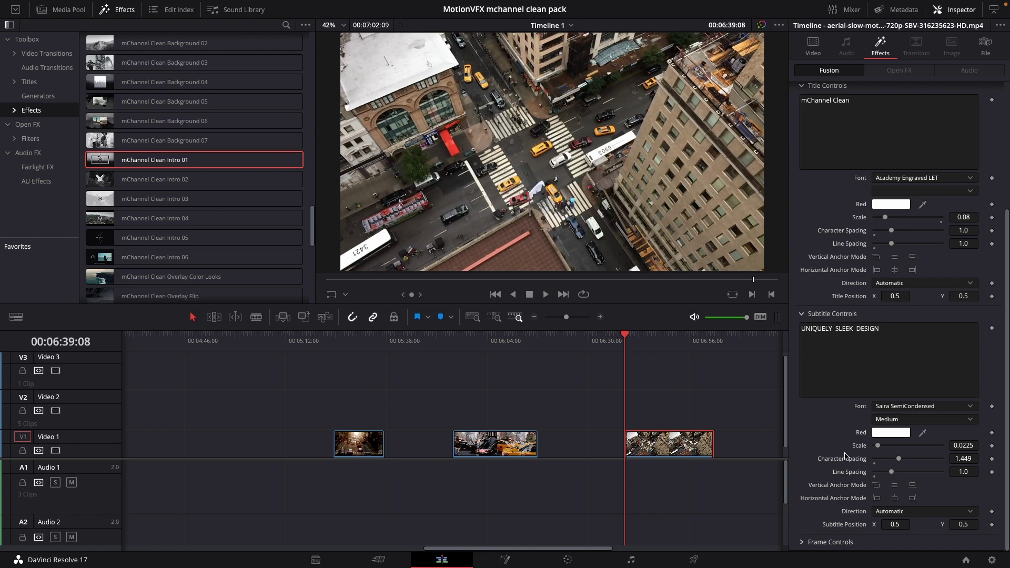
click(802, 543)
scroll(832, 500, down, 3)
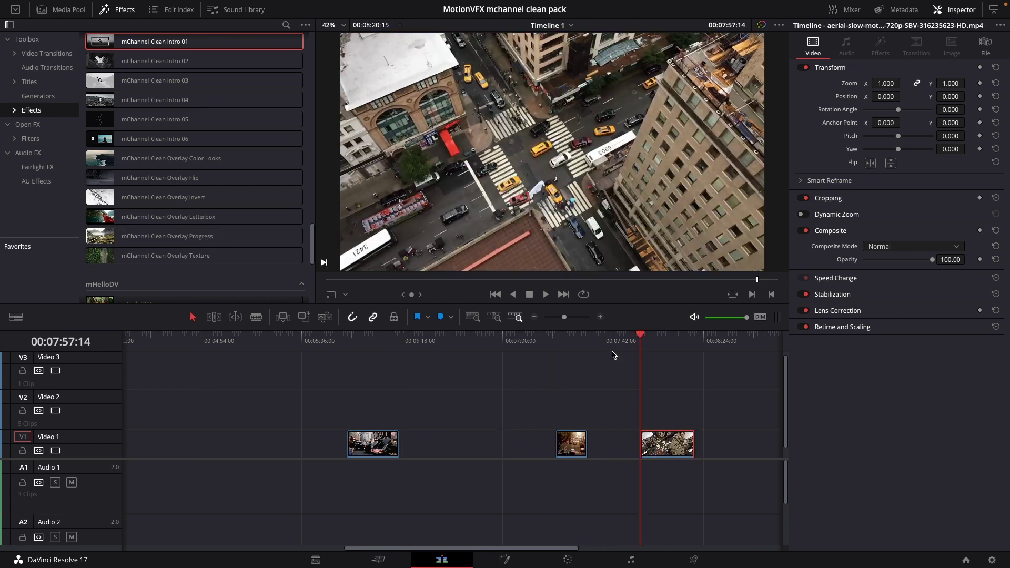
- Place the mChannel Clean Lower3rd 01 title on Video 2 above the aerial clip
click(40, 83)
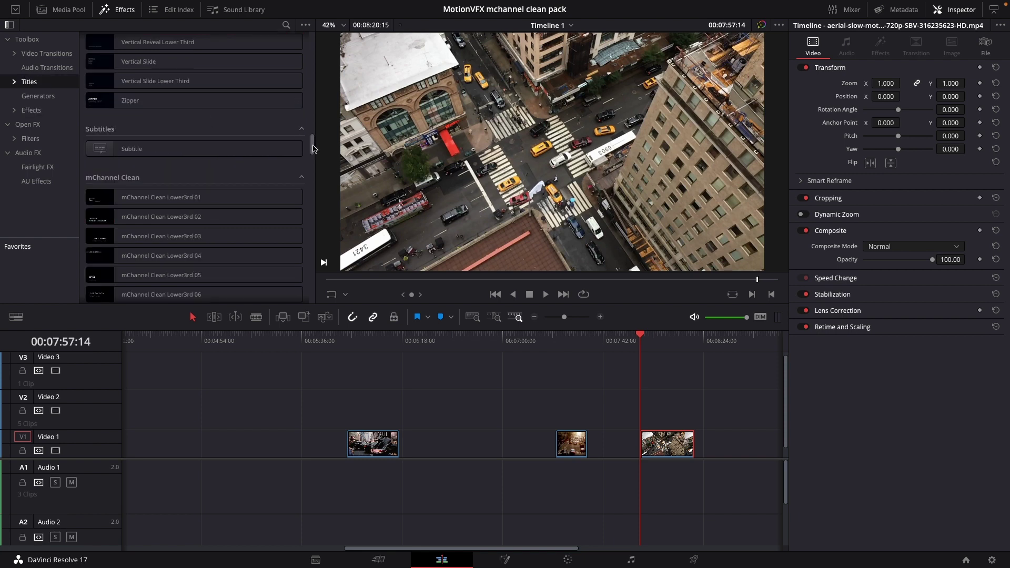
drag(312, 148, 312, 162)
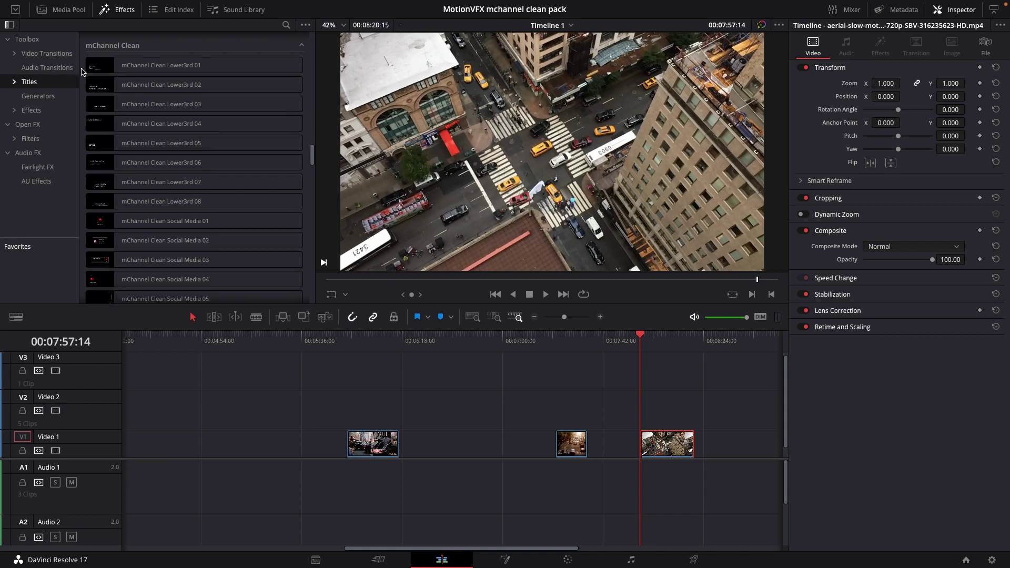
click(129, 70)
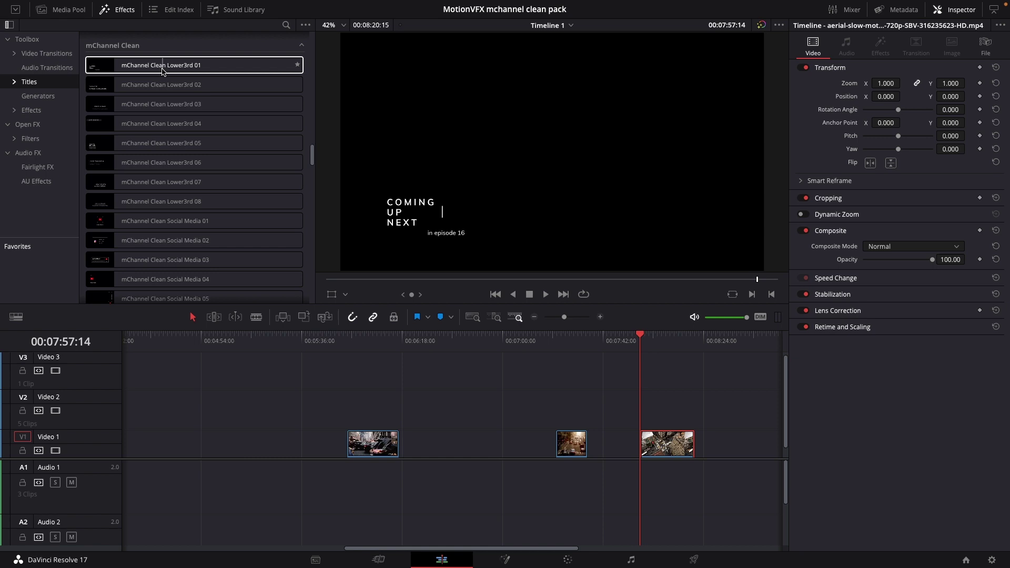
drag(162, 71, 223, 133)
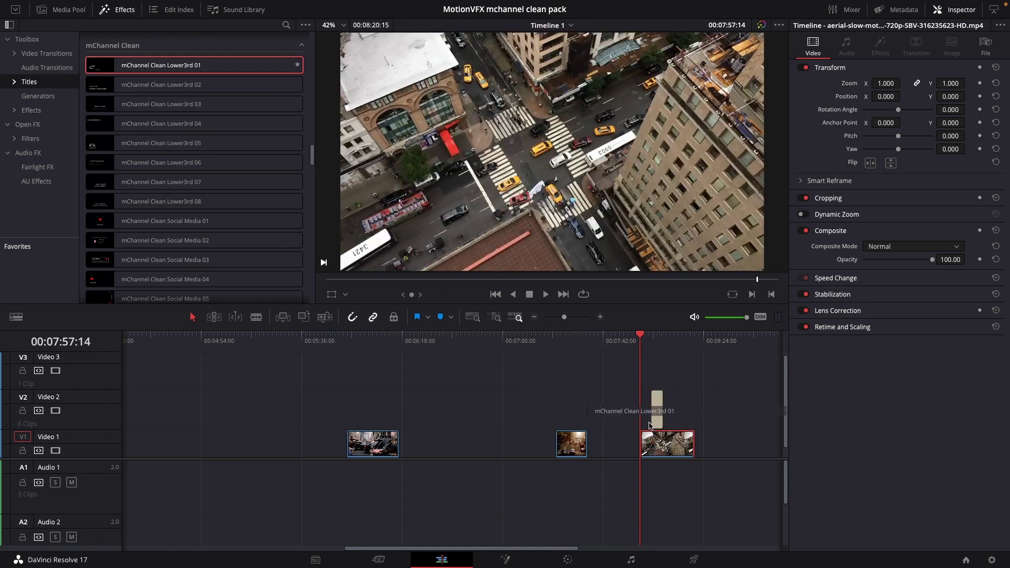
drag(641, 432, 645, 392)
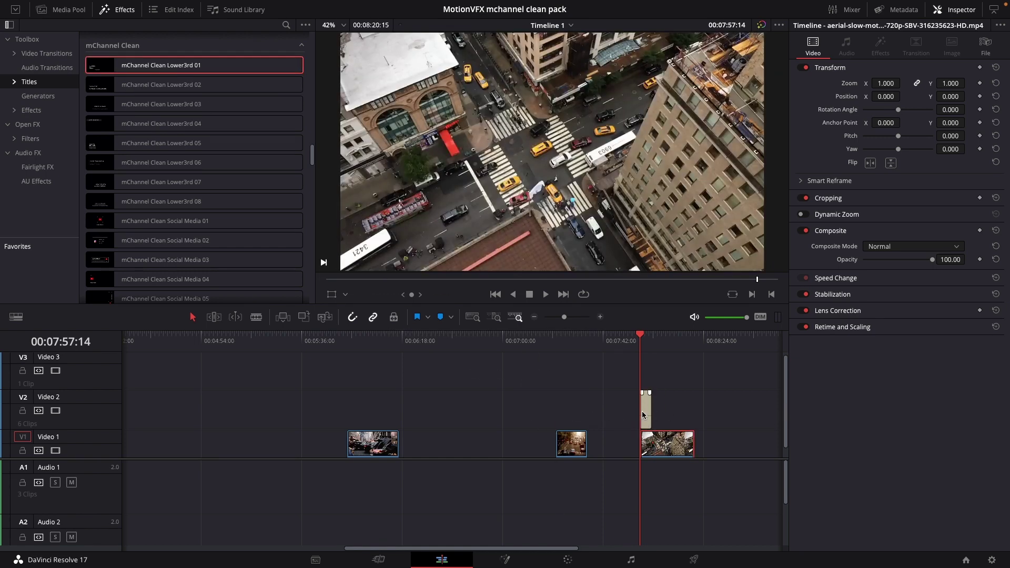
- Expand the lower third's Content Controls and play it to preview COMING UP NEXT
click(643, 415)
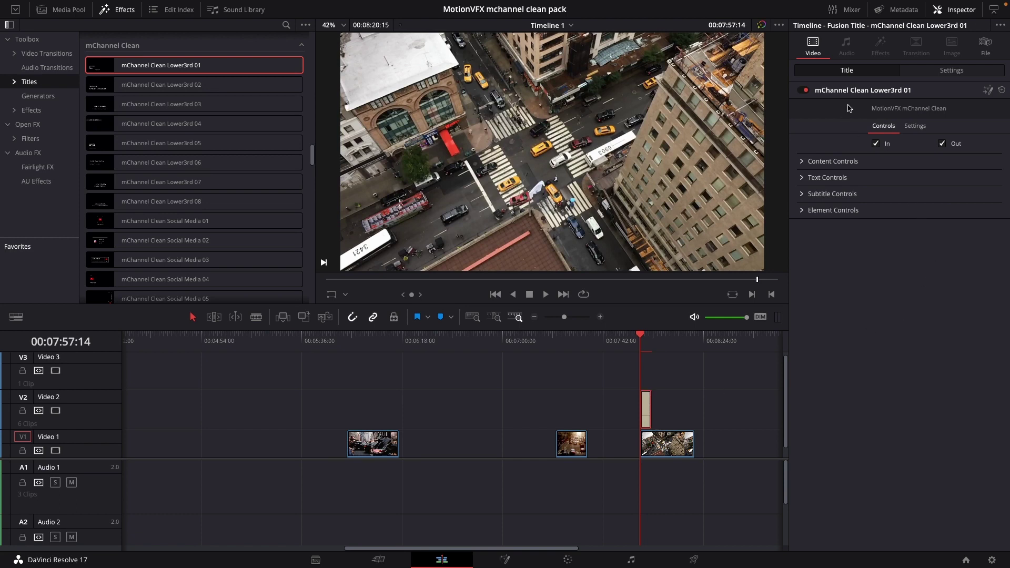
click(846, 161)
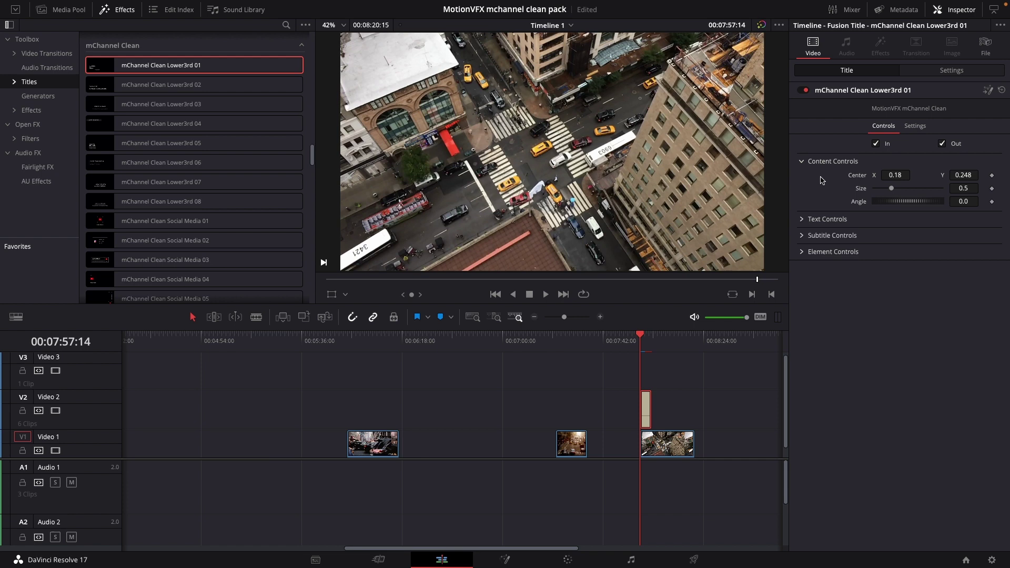
key(space)
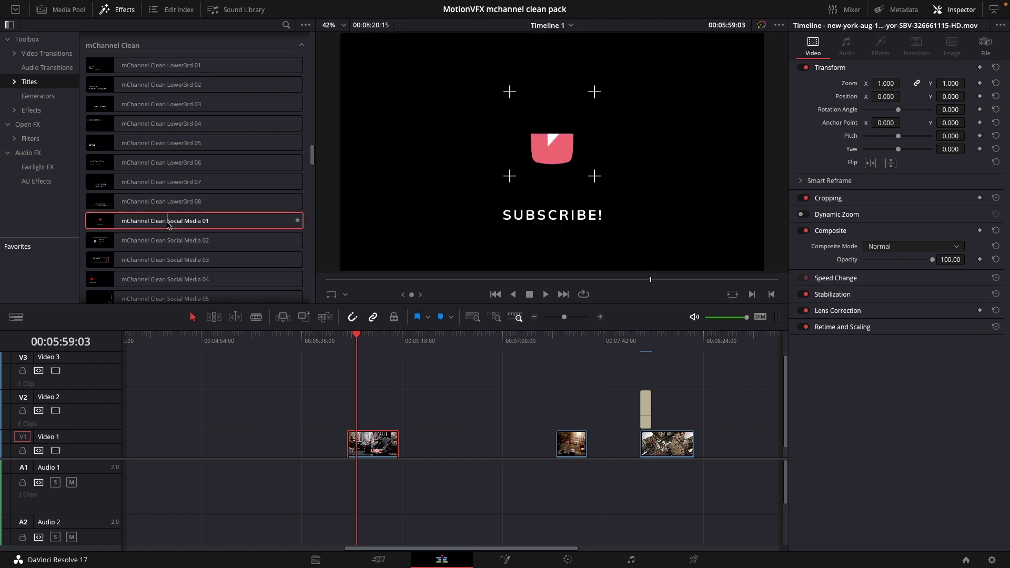
- Place the Social Media 01 title on Video 2 above the first street clip
drag(168, 225, 349, 409)
click(344, 349)
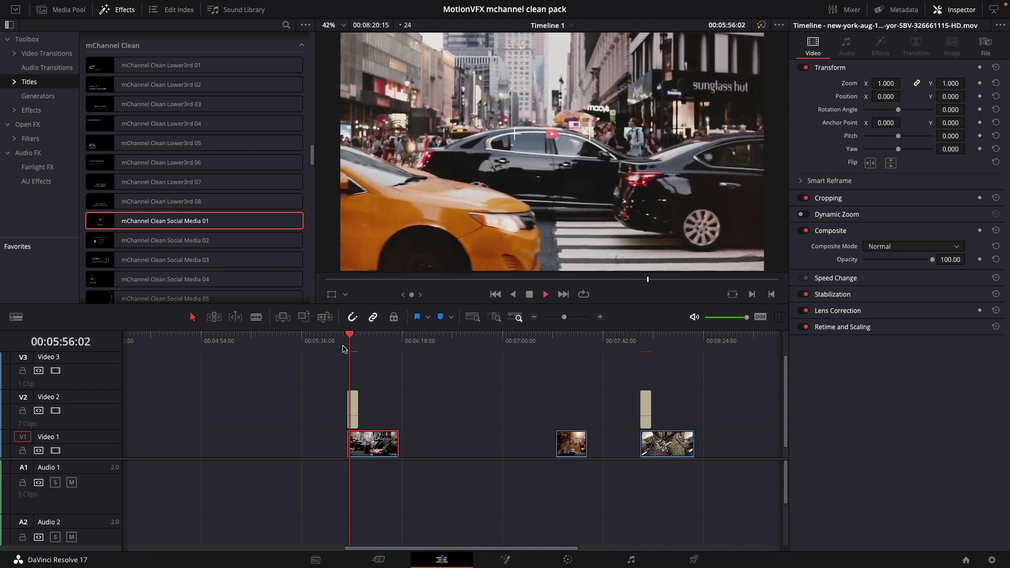
key(space)
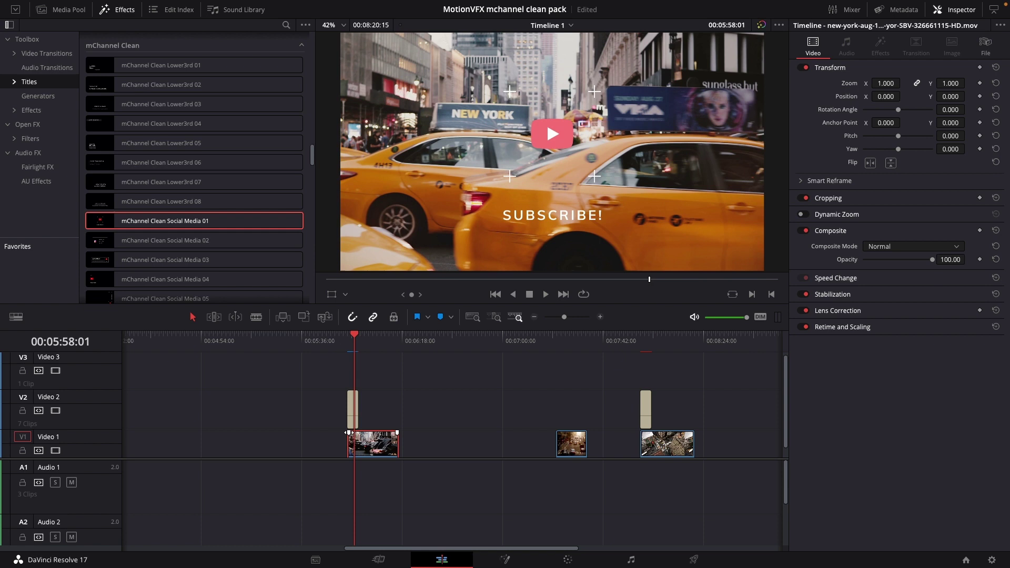
- Switch the SUBSCRIBE! graphic's Logo Type to Facebook and reveal its colour settings
click(353, 419)
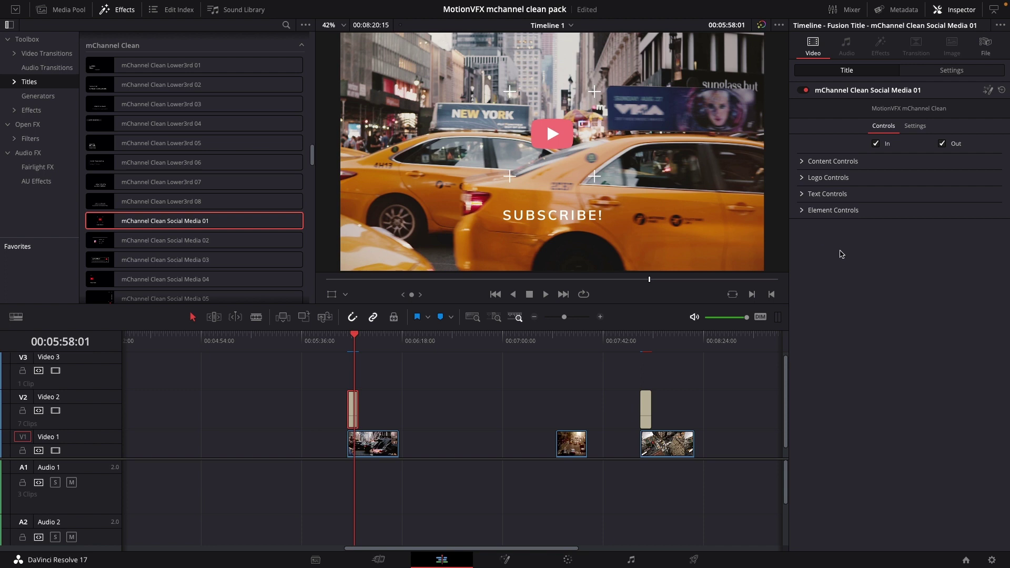
click(802, 162)
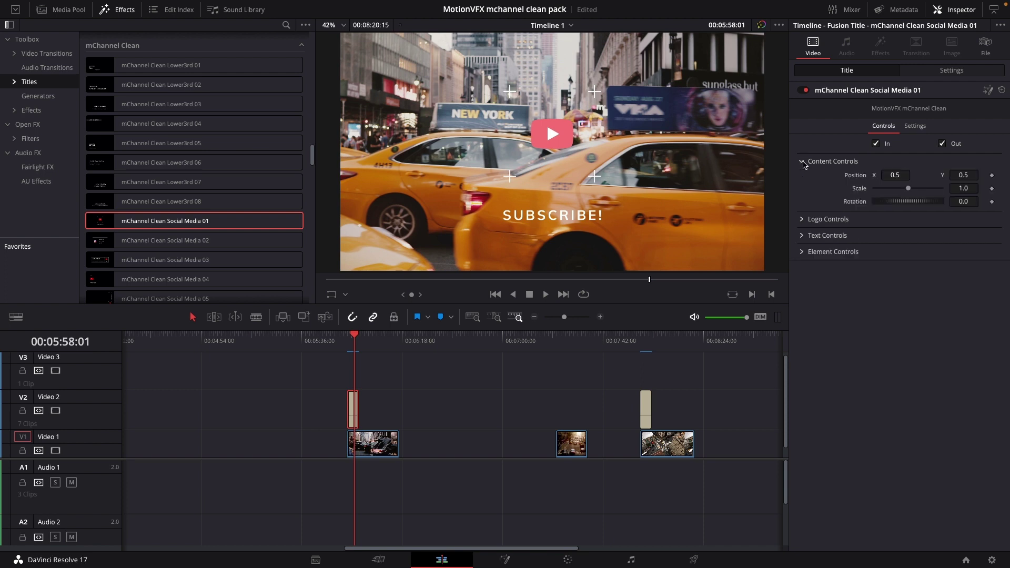
click(802, 219)
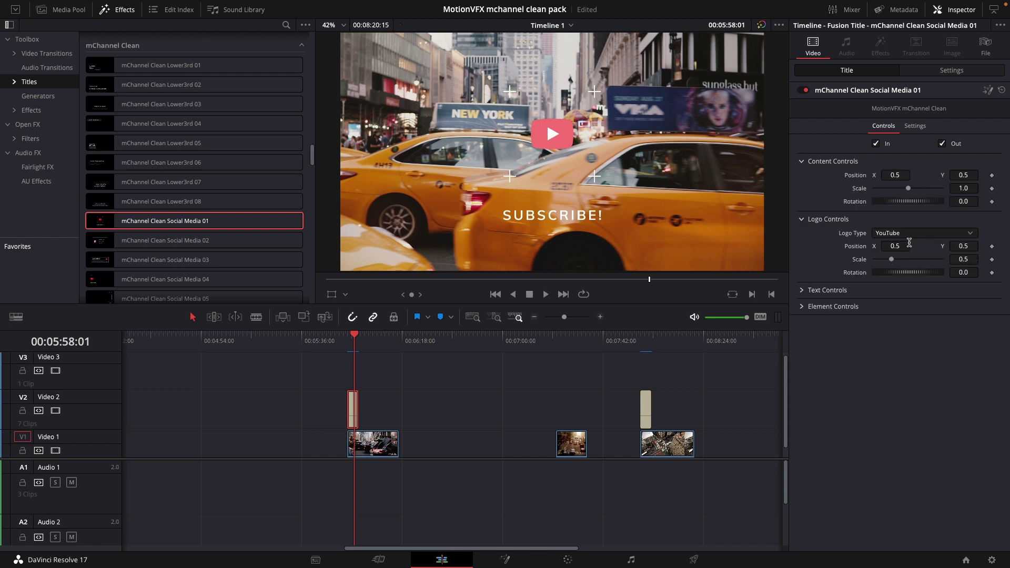
click(891, 233)
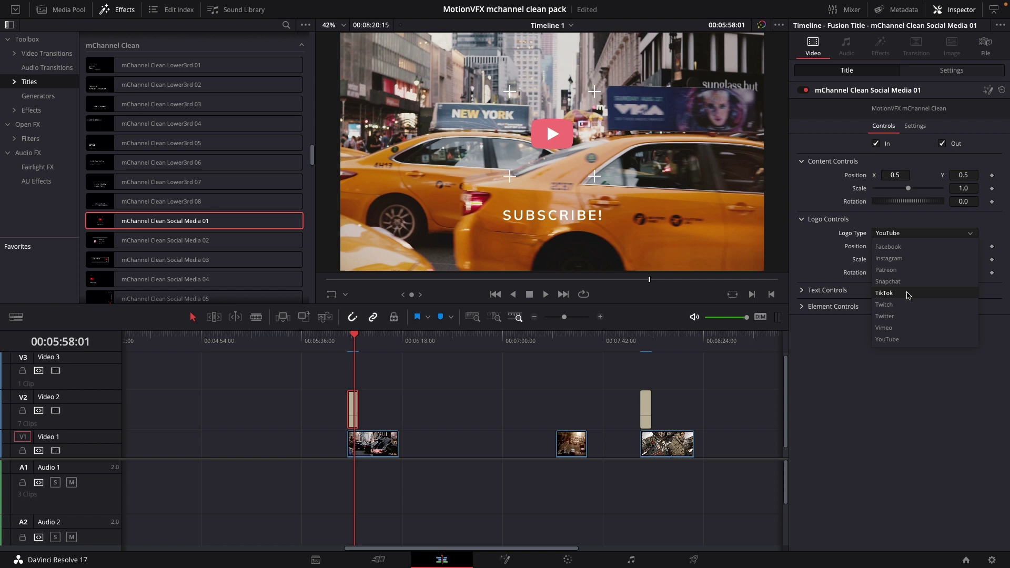
click(896, 247)
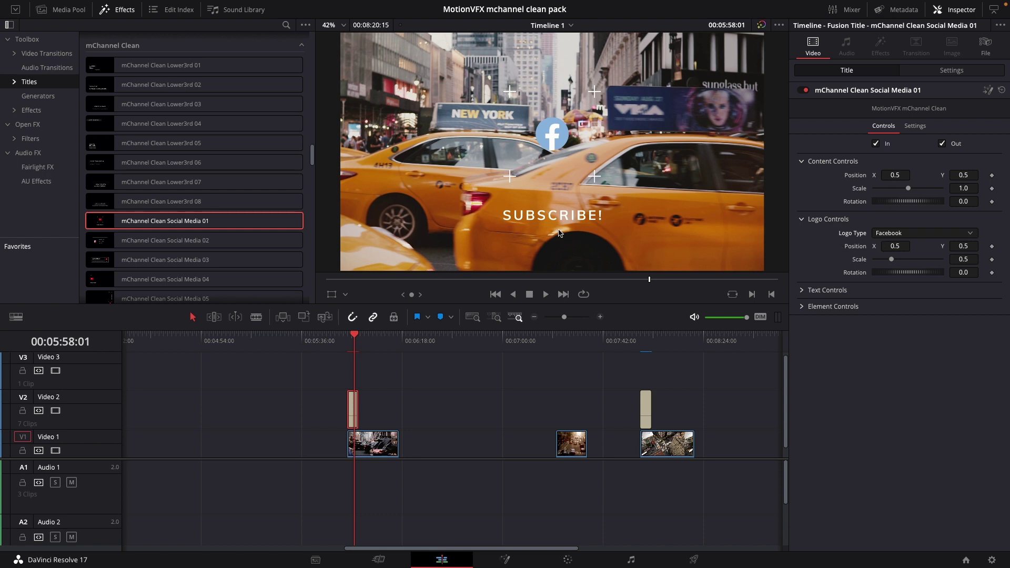
click(836, 292)
click(804, 310)
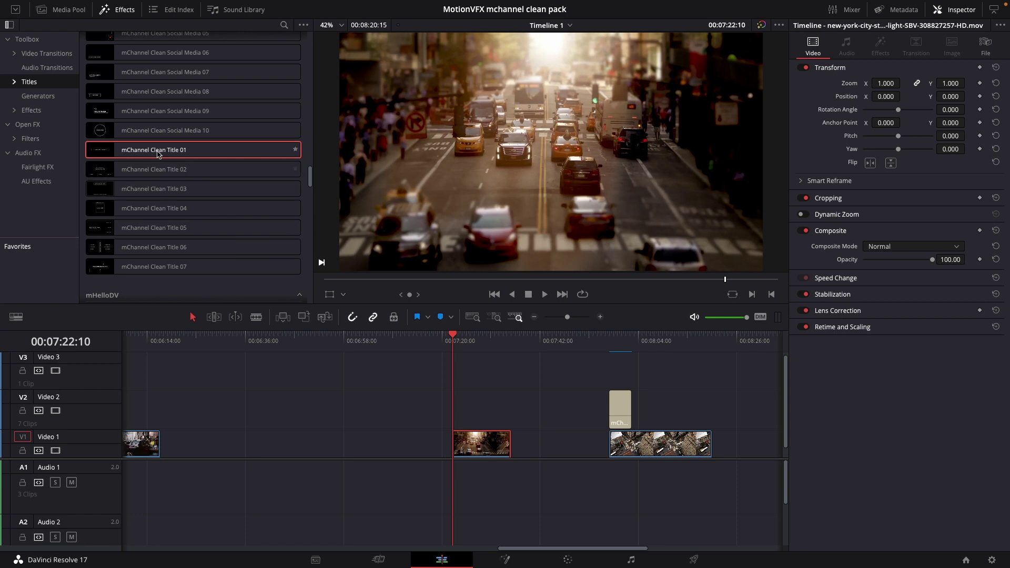
- Place mChannel Clean Title 01 above the sunlit street clip and preview FILMMAKING CHANNEL
drag(173, 150, 457, 396)
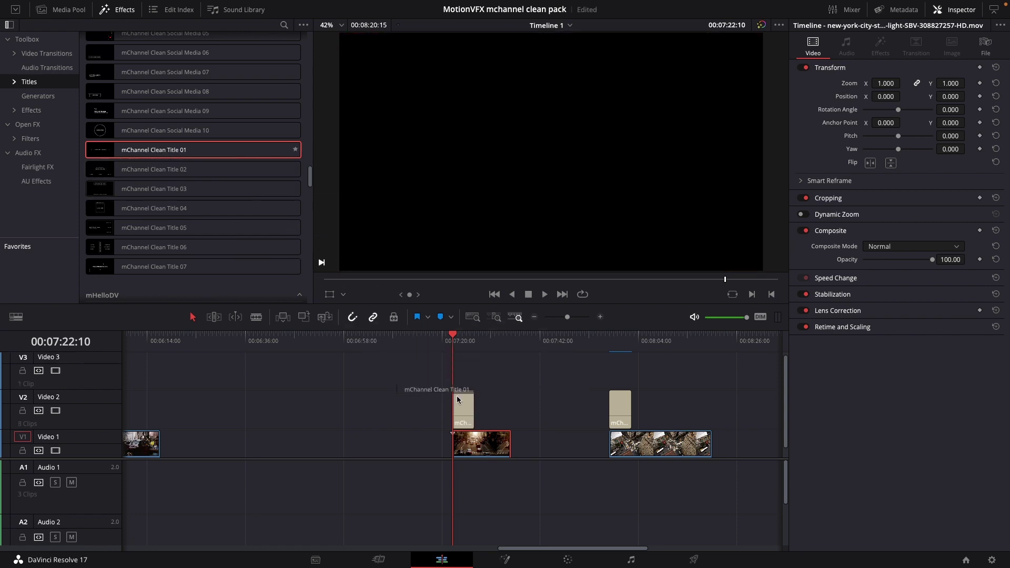
key(space)
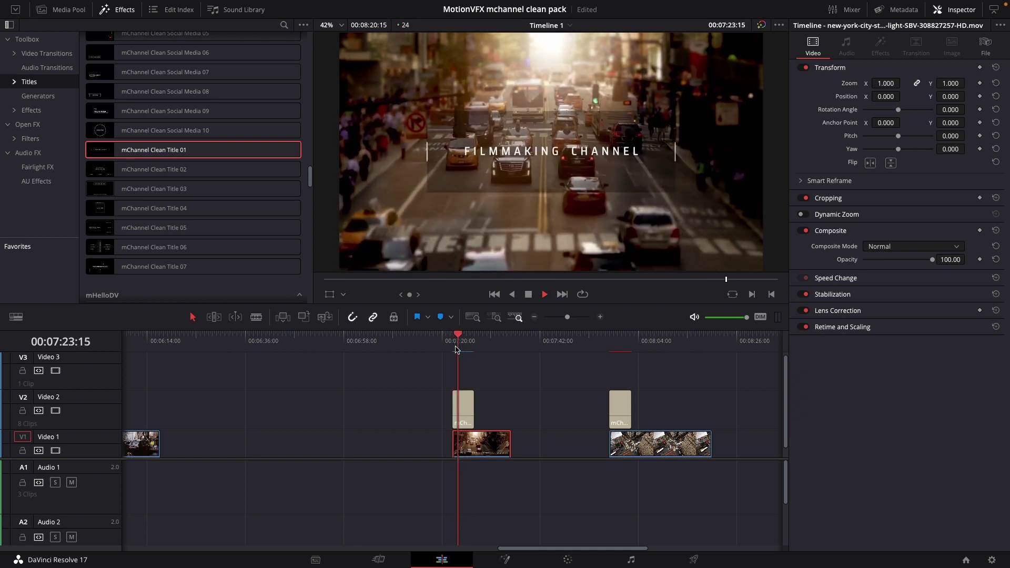
key(space)
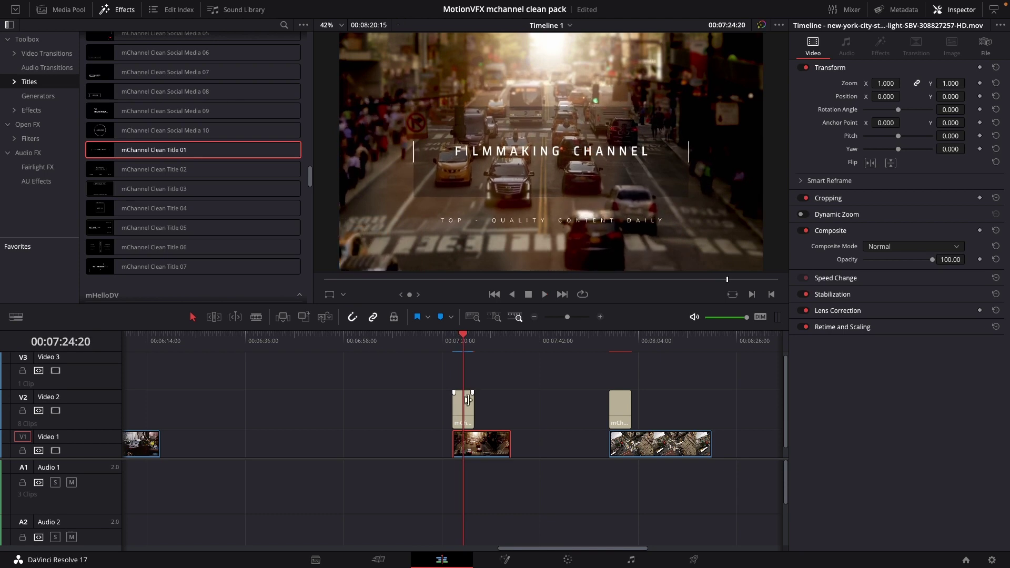
- Expand Title 01's Content Controls and Text Controls in the Inspector
click(467, 402)
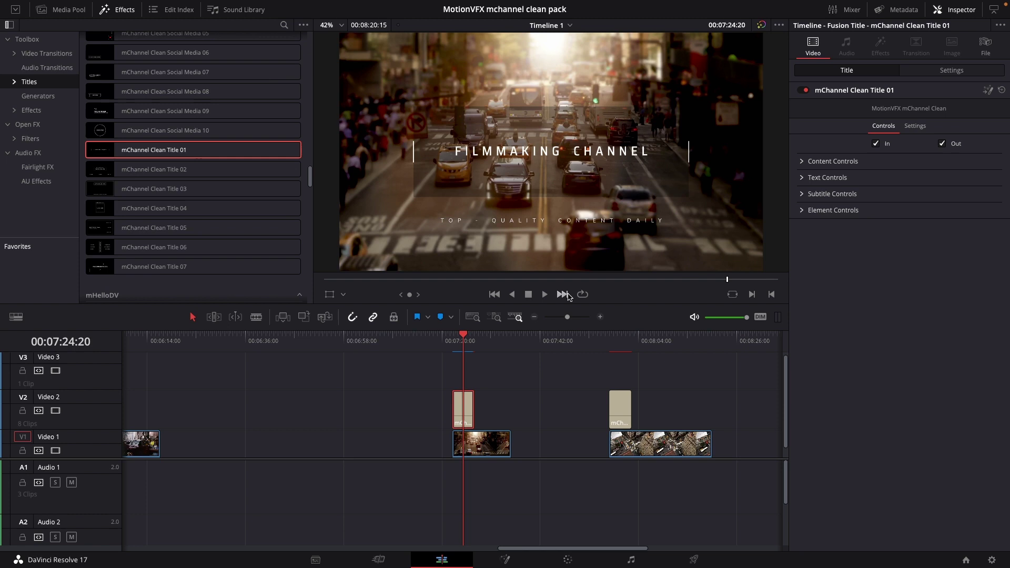
click(801, 162)
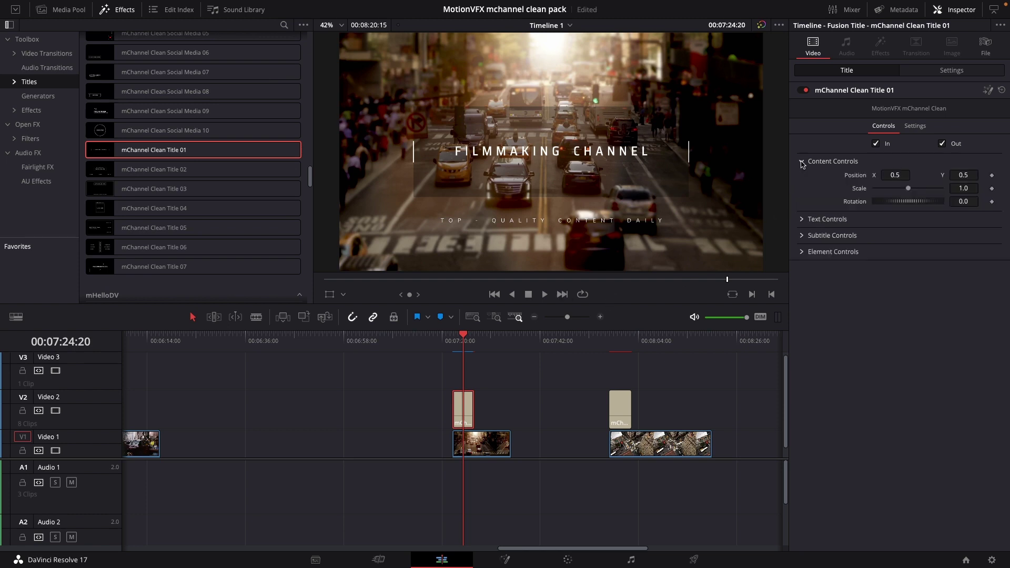
click(804, 223)
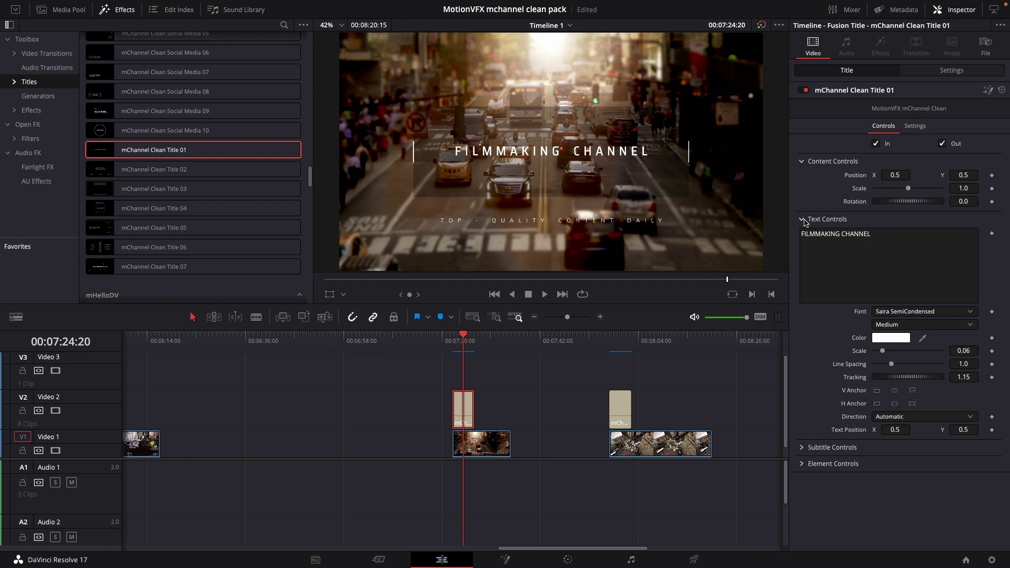